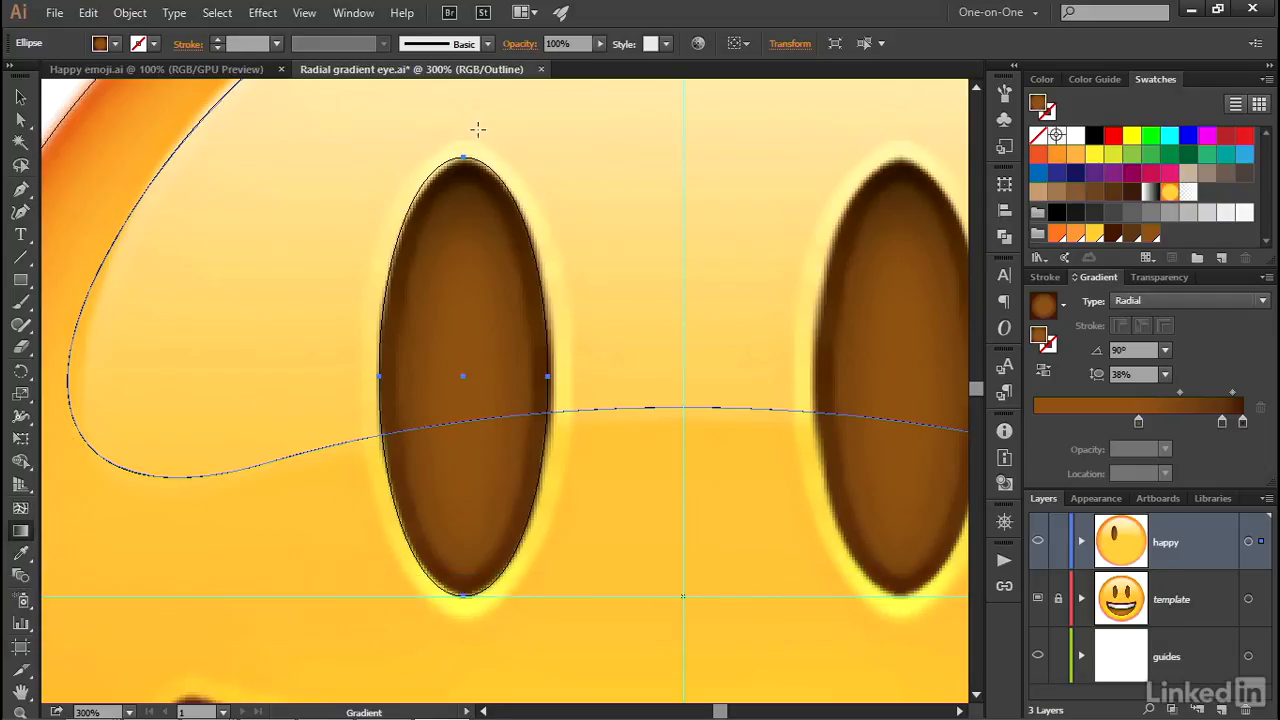
- Give the left eye ellipse a 14 pt stroke filled with the white-to-black linear gradient swatch
drag(600, 530, 446, 534)
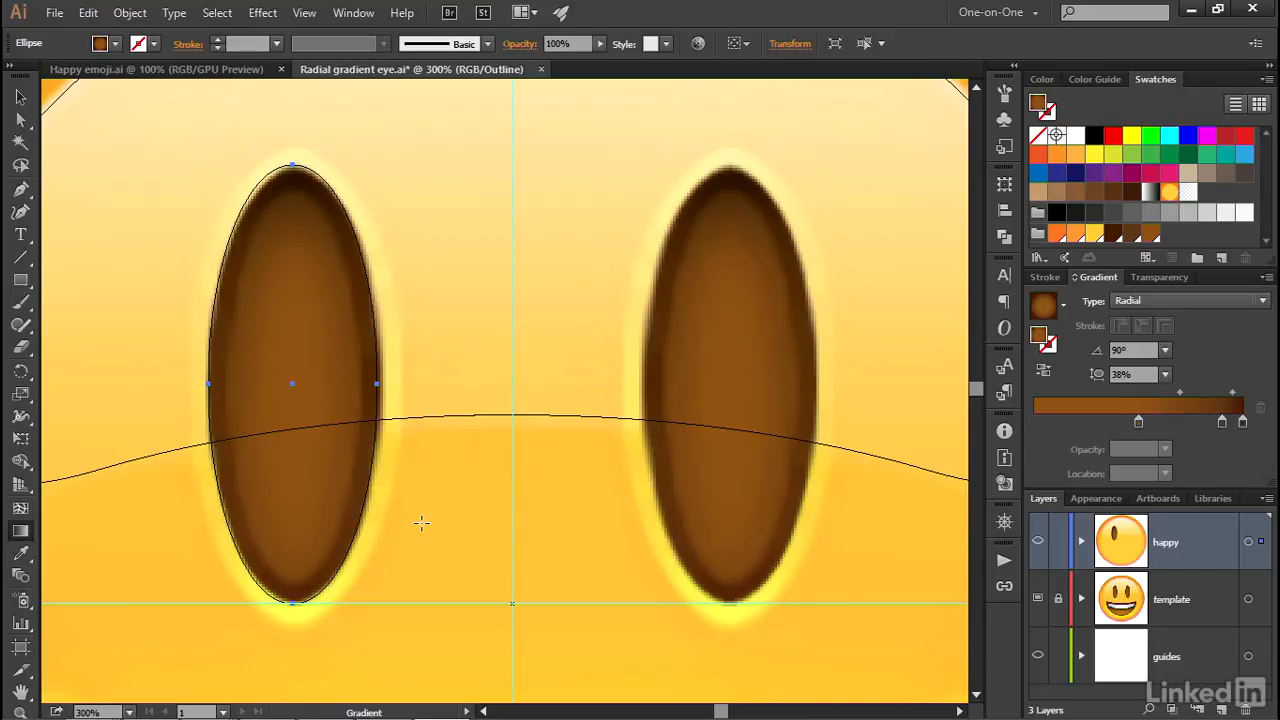
key(ctrl+y)
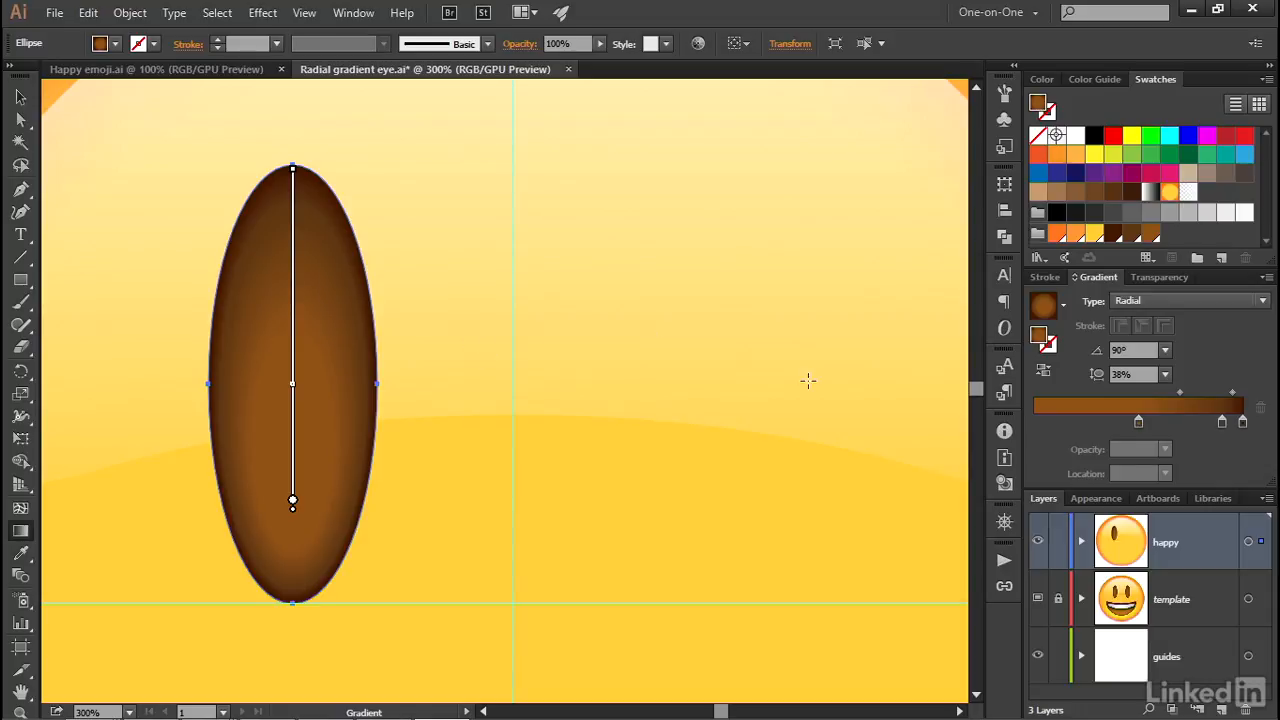
click(1047, 345)
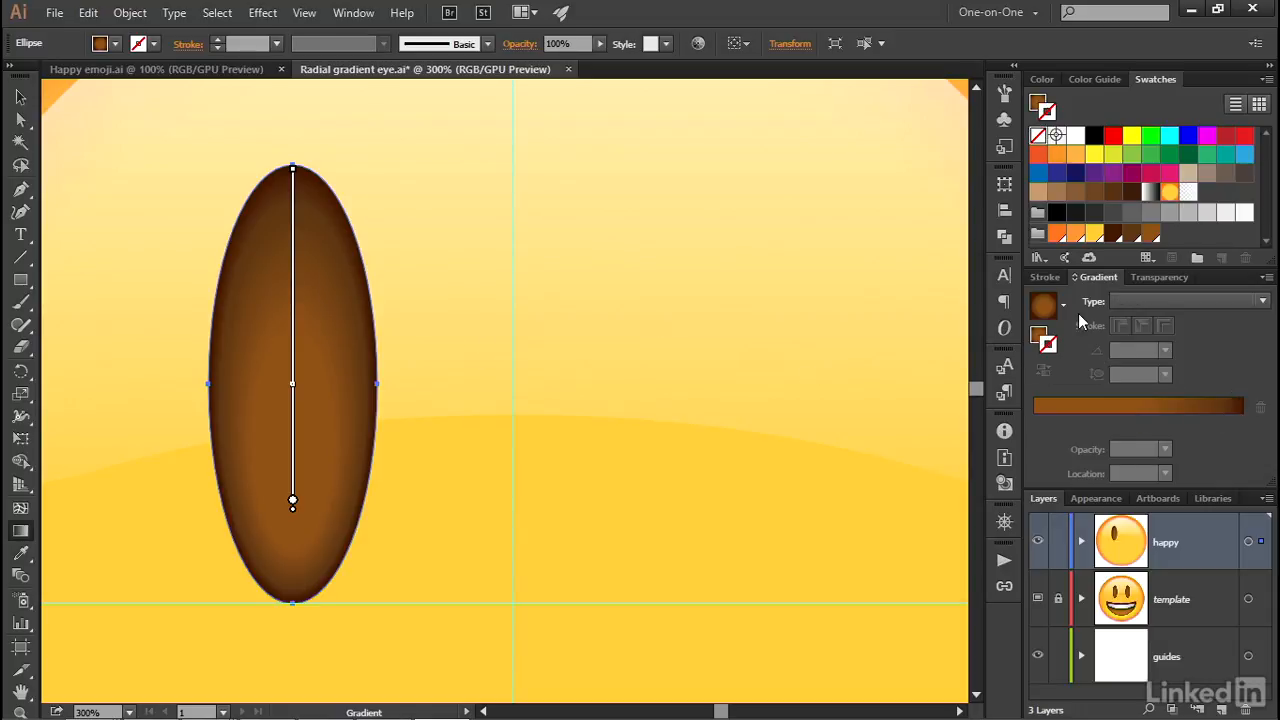
click(1150, 196)
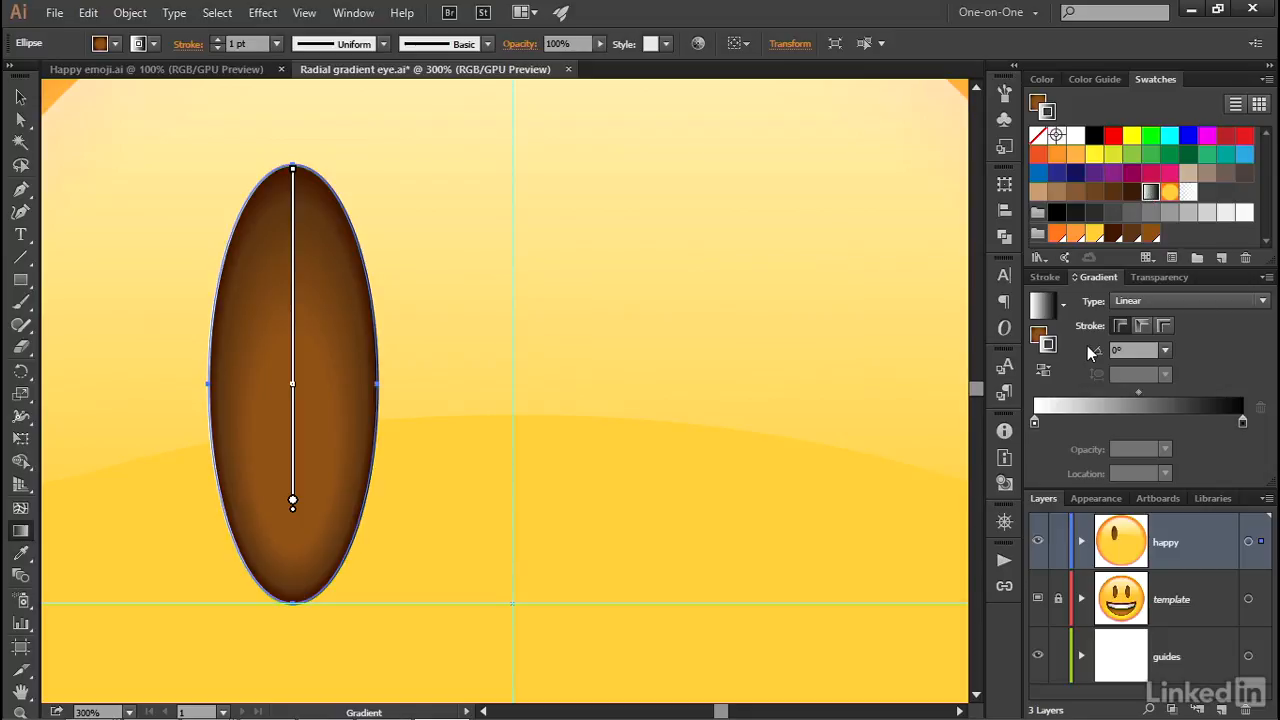
click(250, 44)
text(14)
key(Return)
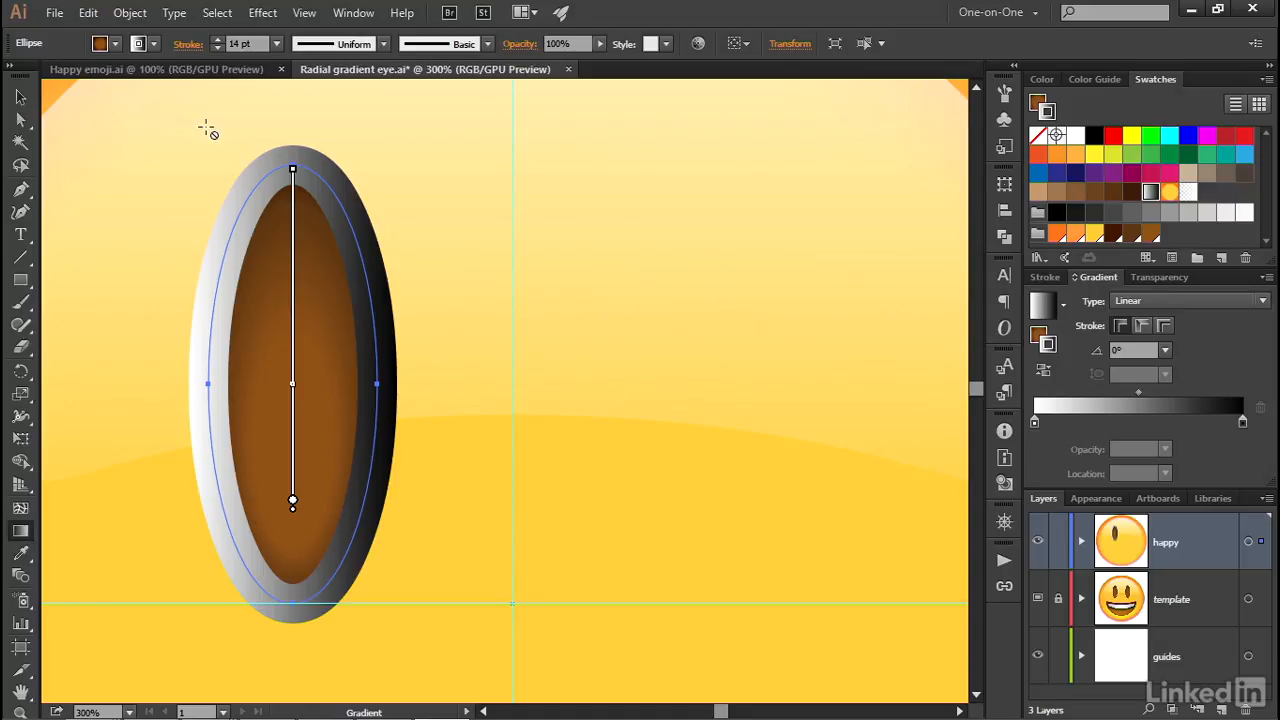
- Set the angle of the eye's stroke gradient to 90°
click(22, 97)
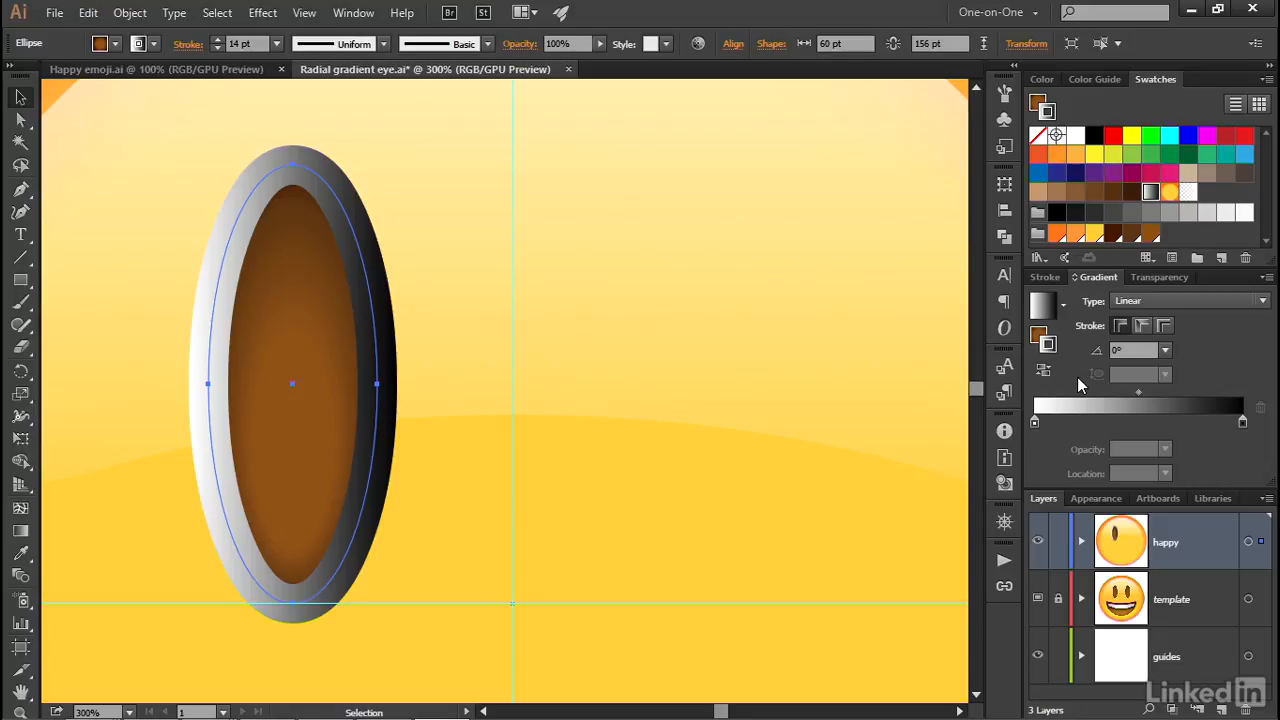
click(1112, 350)
text(90)
key(Return)
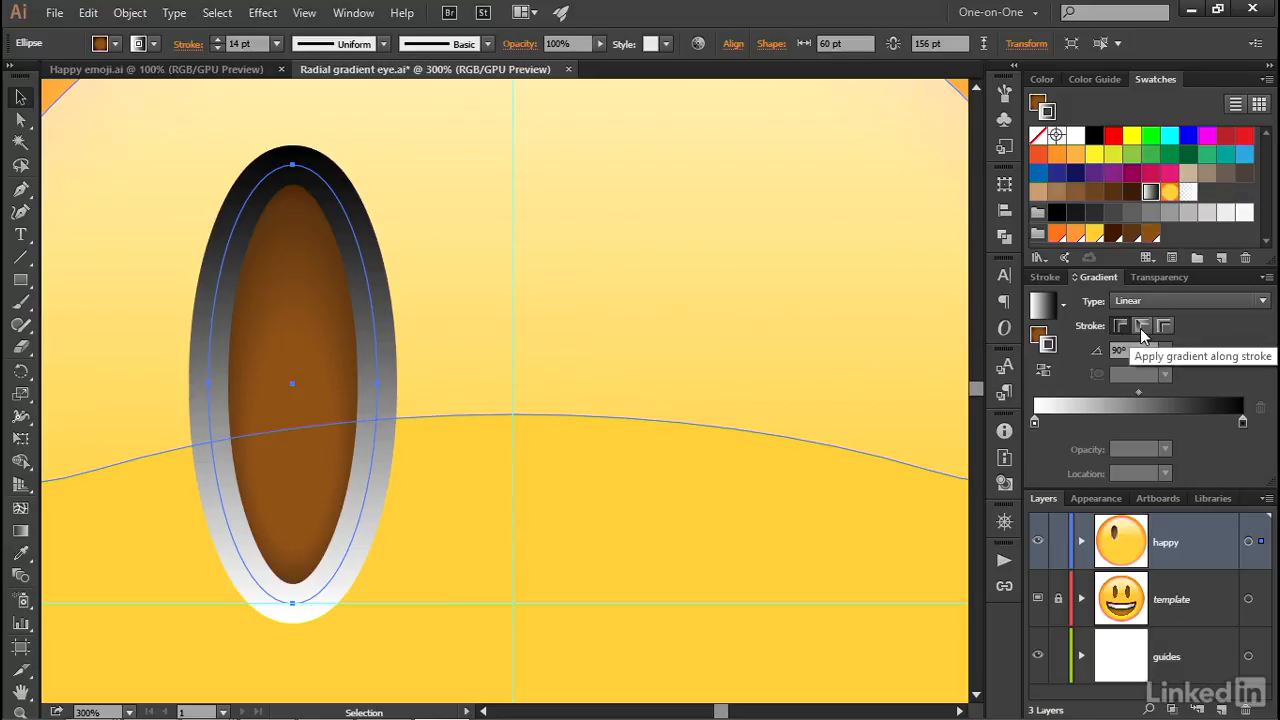
- Apply the gradient across the eye's stroke and replace it with the White to trans swatch
click(1143, 328)
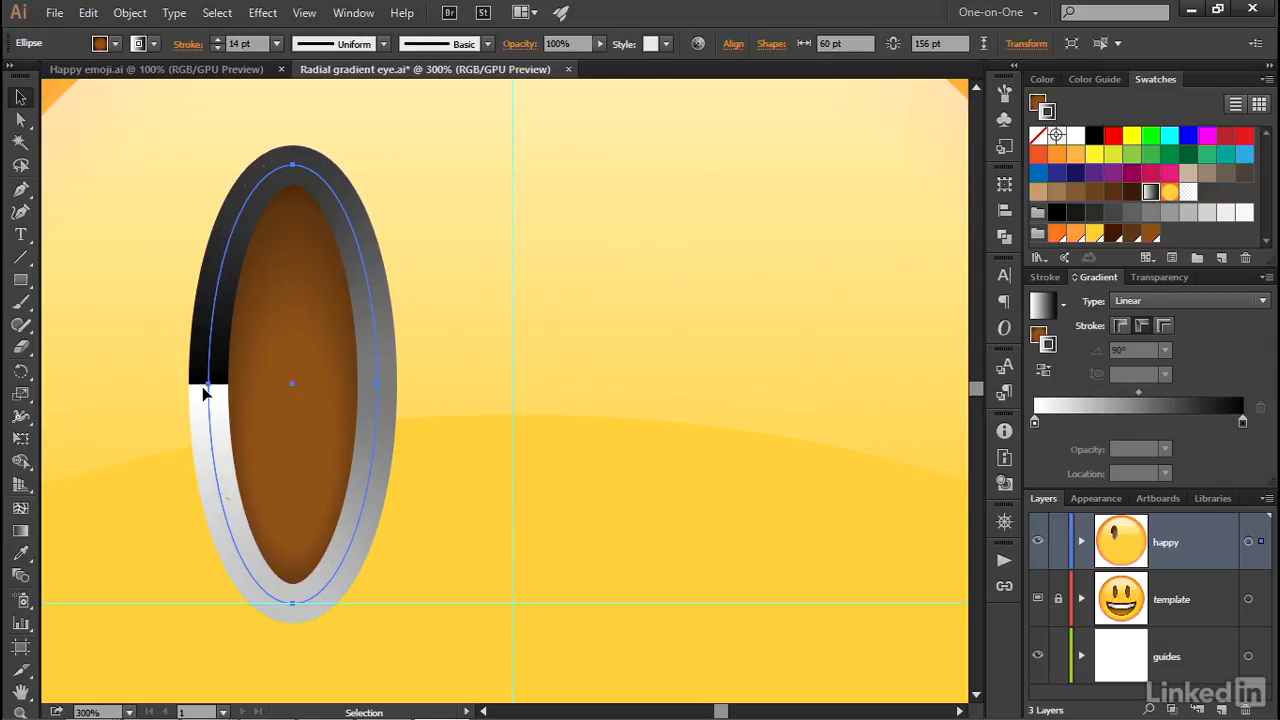
click(1165, 328)
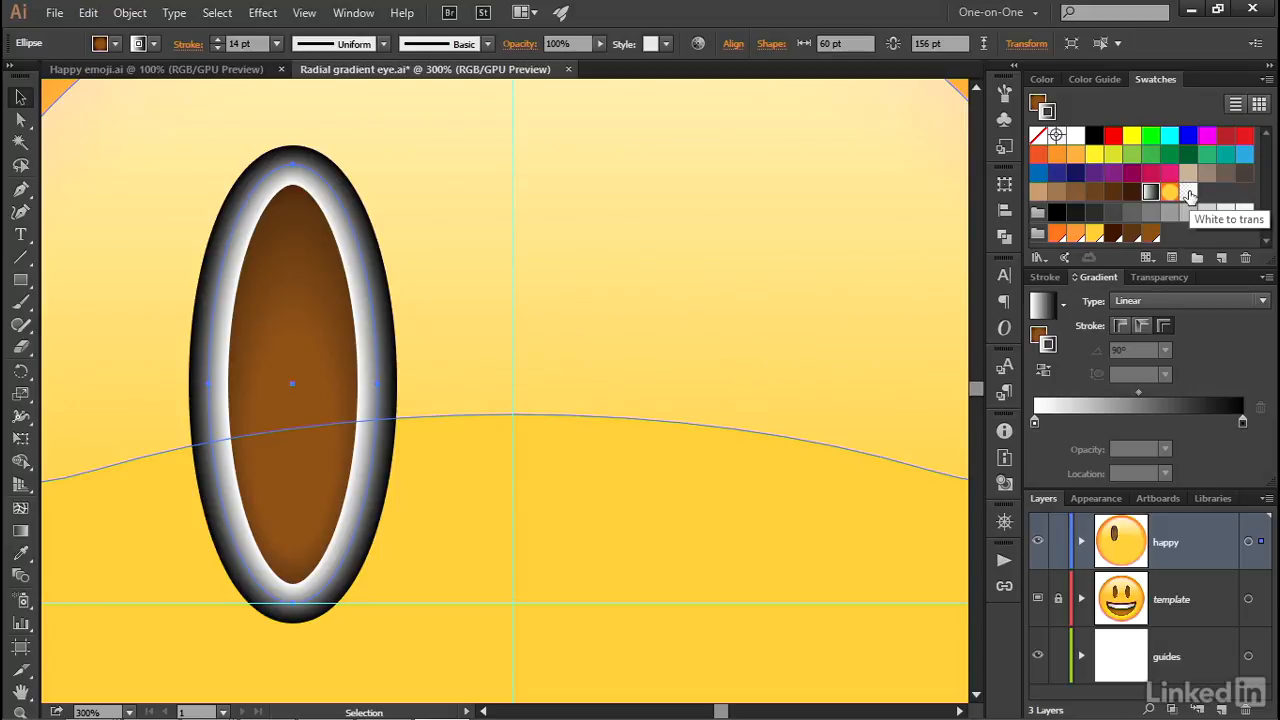
click(1188, 194)
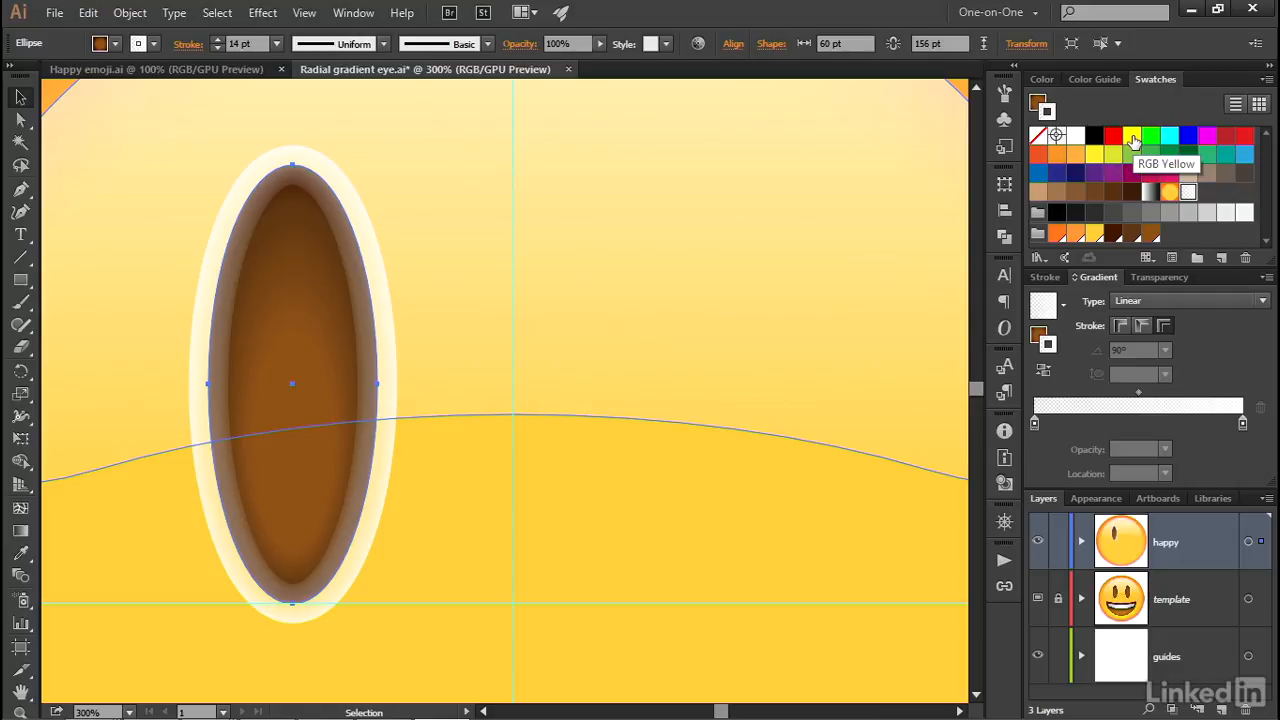
- Change the stroke gradient's end stop to RGB Yellow with 100% opacity at location 20%
drag(1133, 141, 1243, 425)
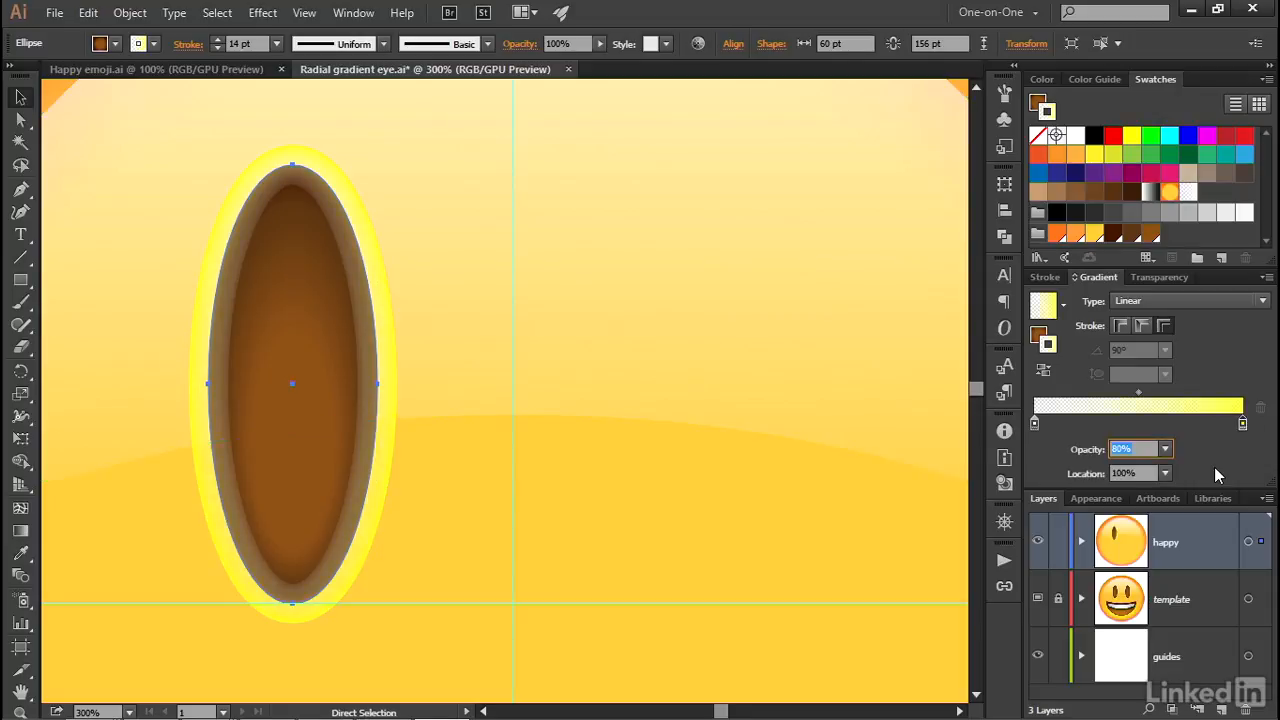
text(100)
key(Tab)
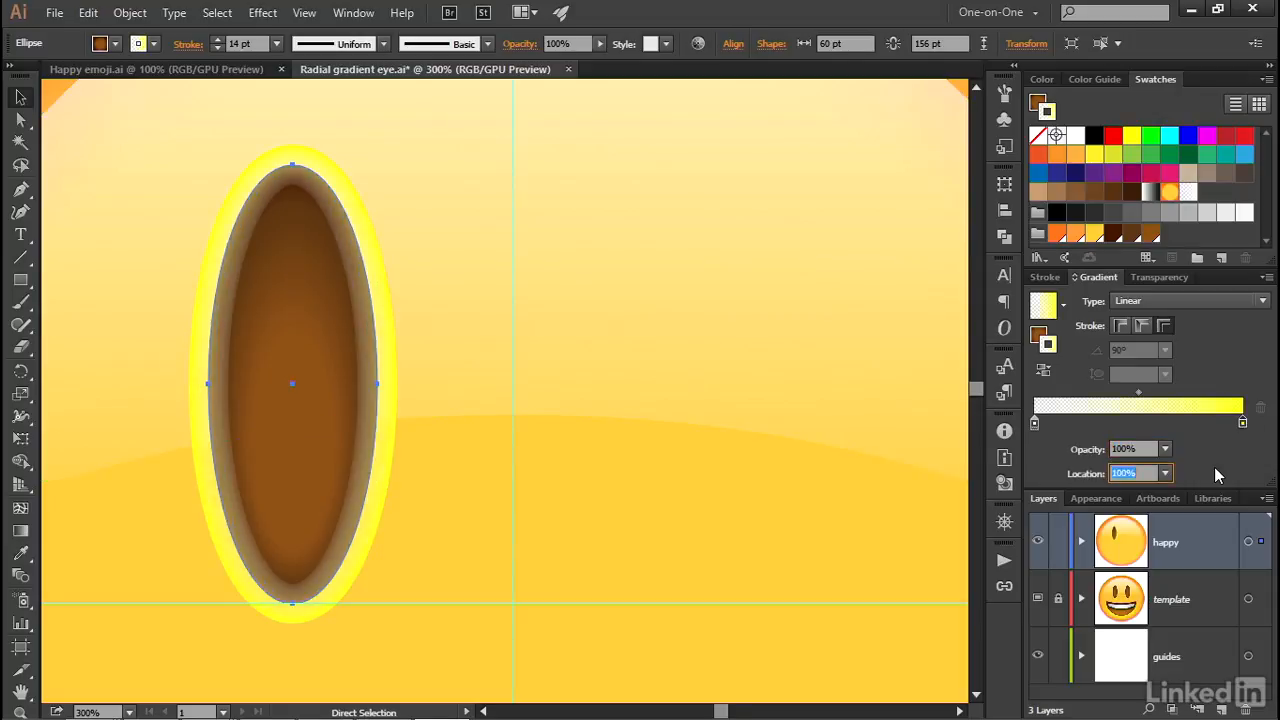
text(20)
key(Tab)
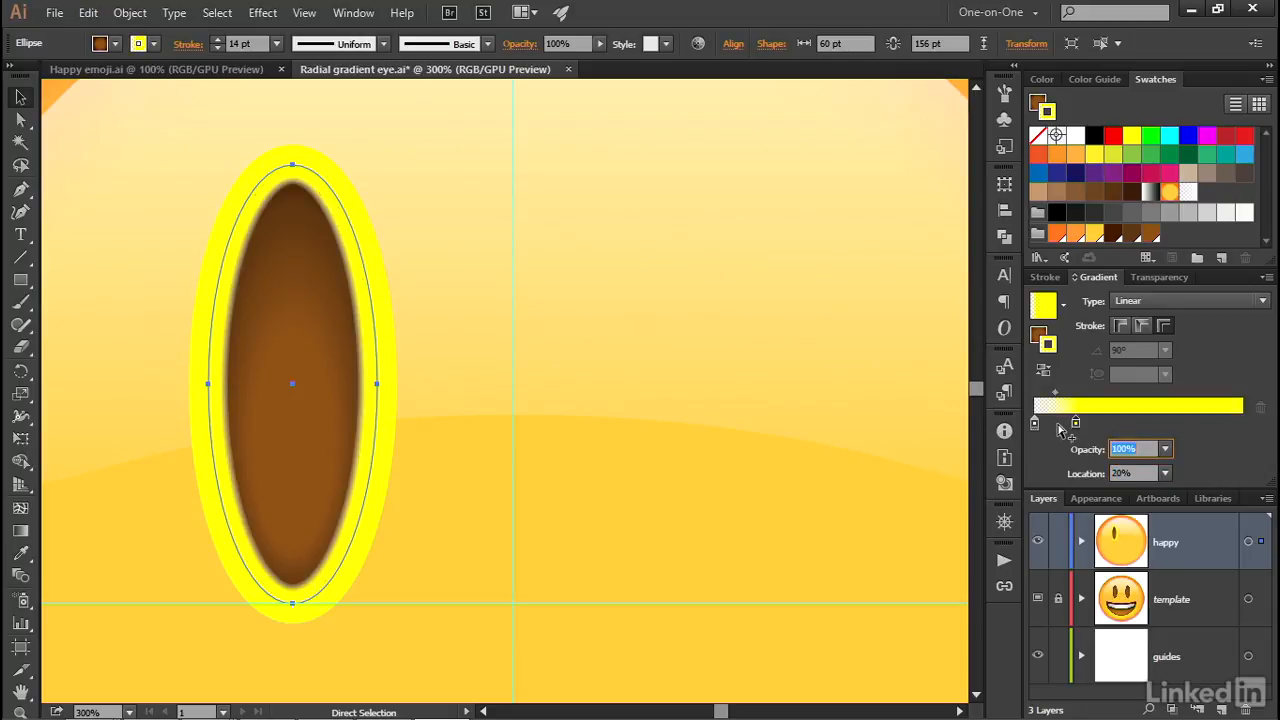
- Copy the yellow onto the stroke gradient's first stop, set that stop's opacity to 0%, and reverse the gradient
mouse_move(1075, 425)
mouse_down()
mouse_move(1051, 427)
mouse_move(1035, 461)
mouse_move(1046, 423)
mouse_move(1034, 424)
mouse_up()
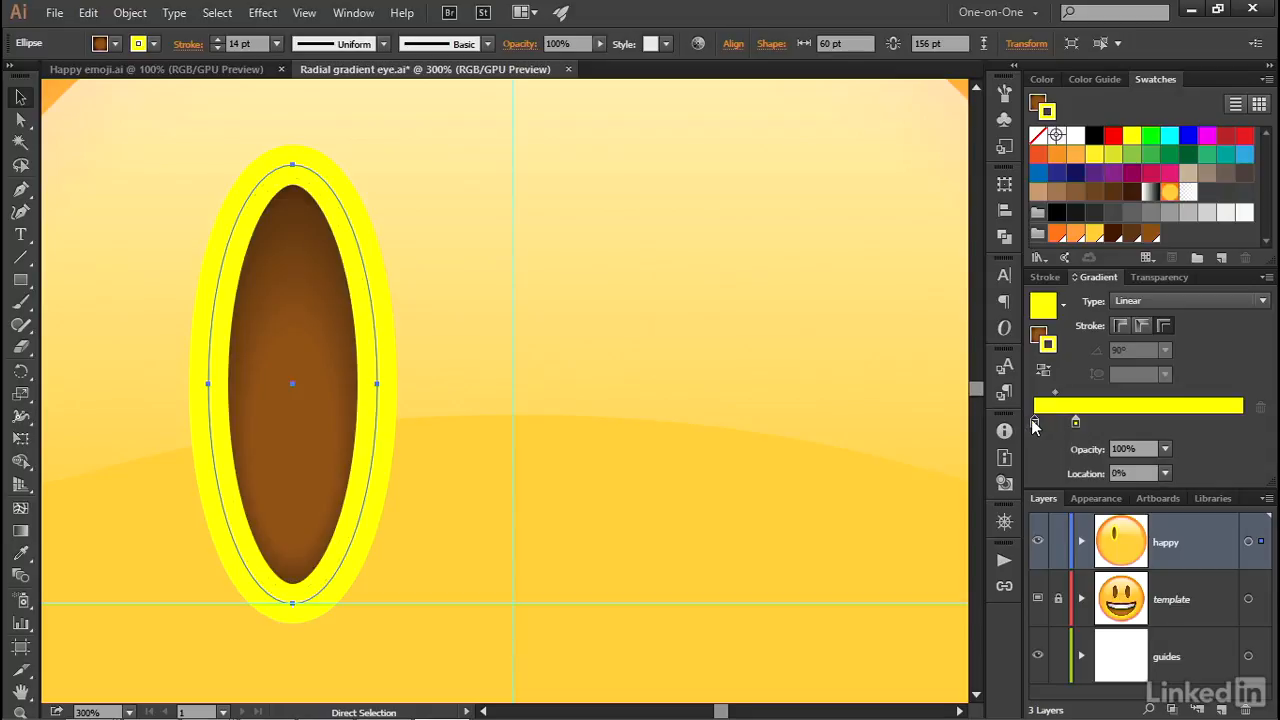
click(1125, 449)
text(0)
key(Return)
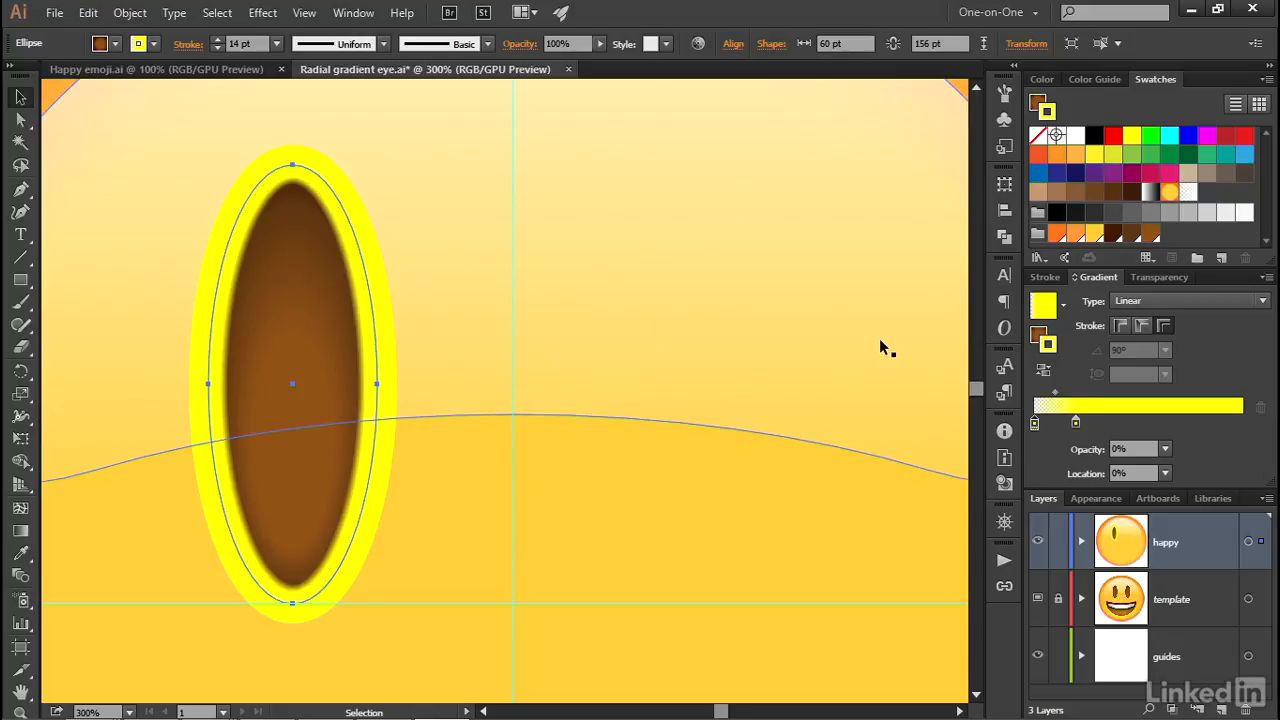
click(1043, 374)
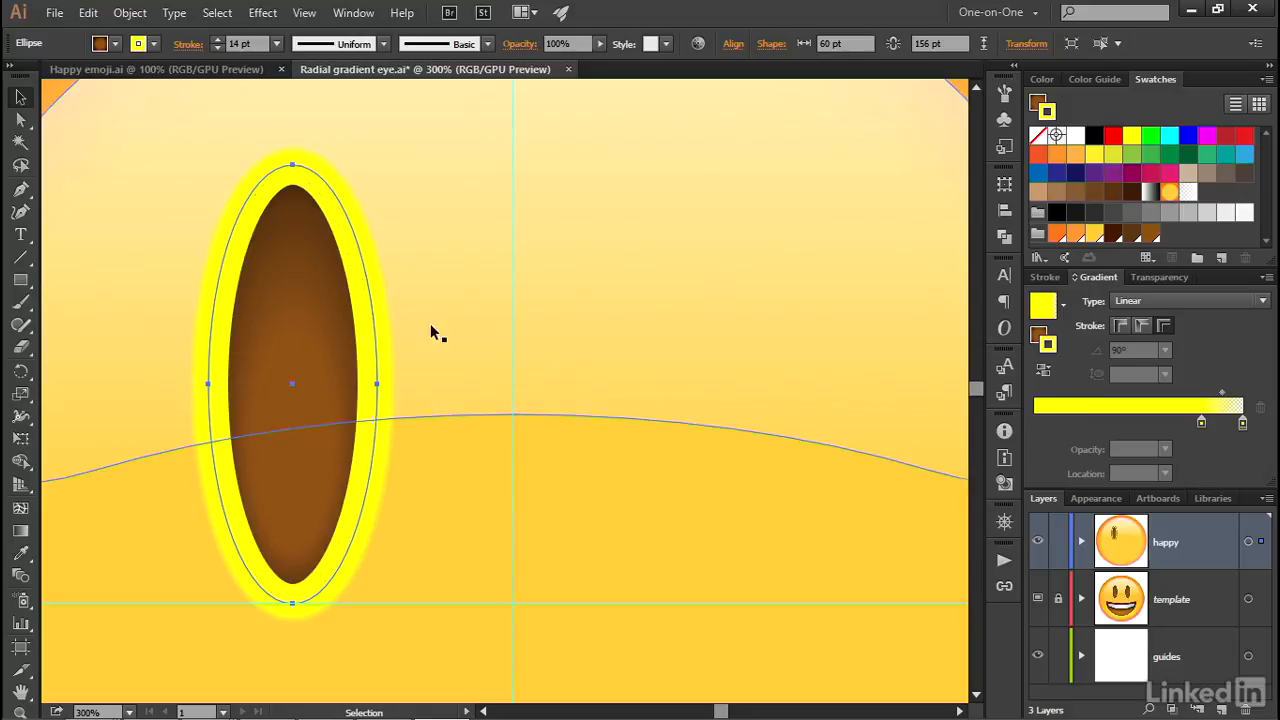
- Show the eye's appearance attributes and move the yellow stroke beneath the brown fill
click(354, 13)
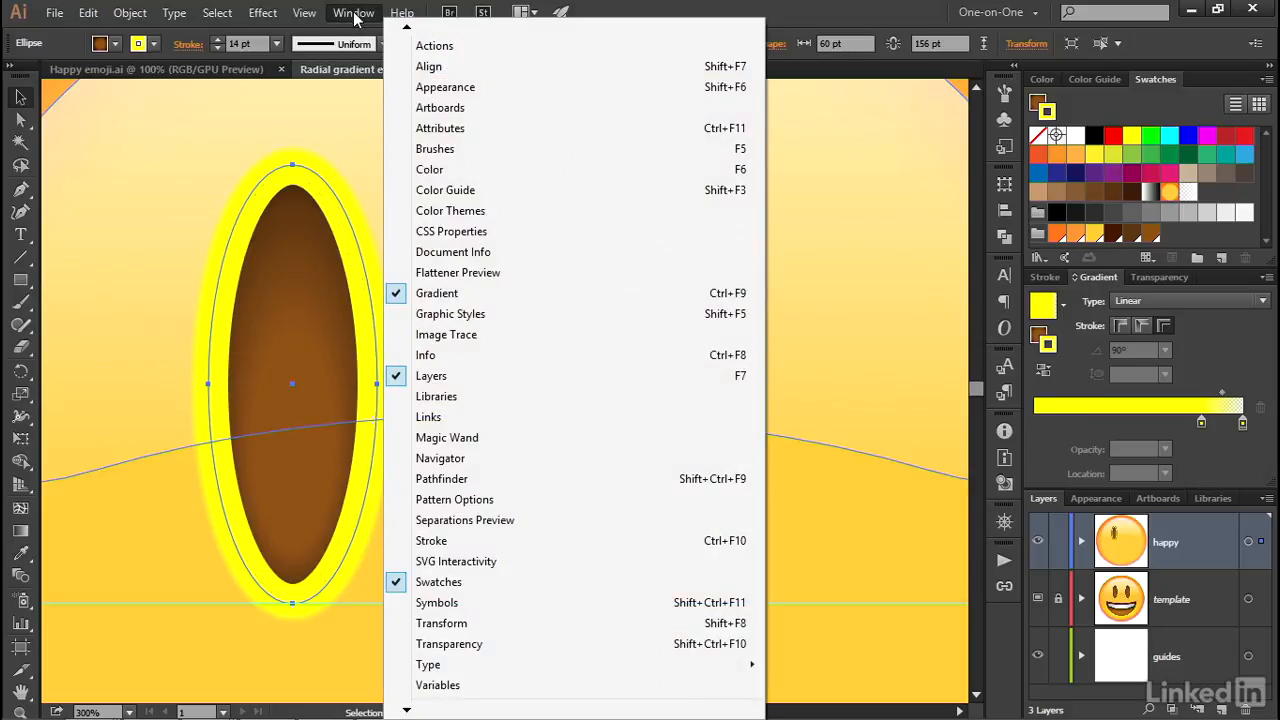
click(486, 91)
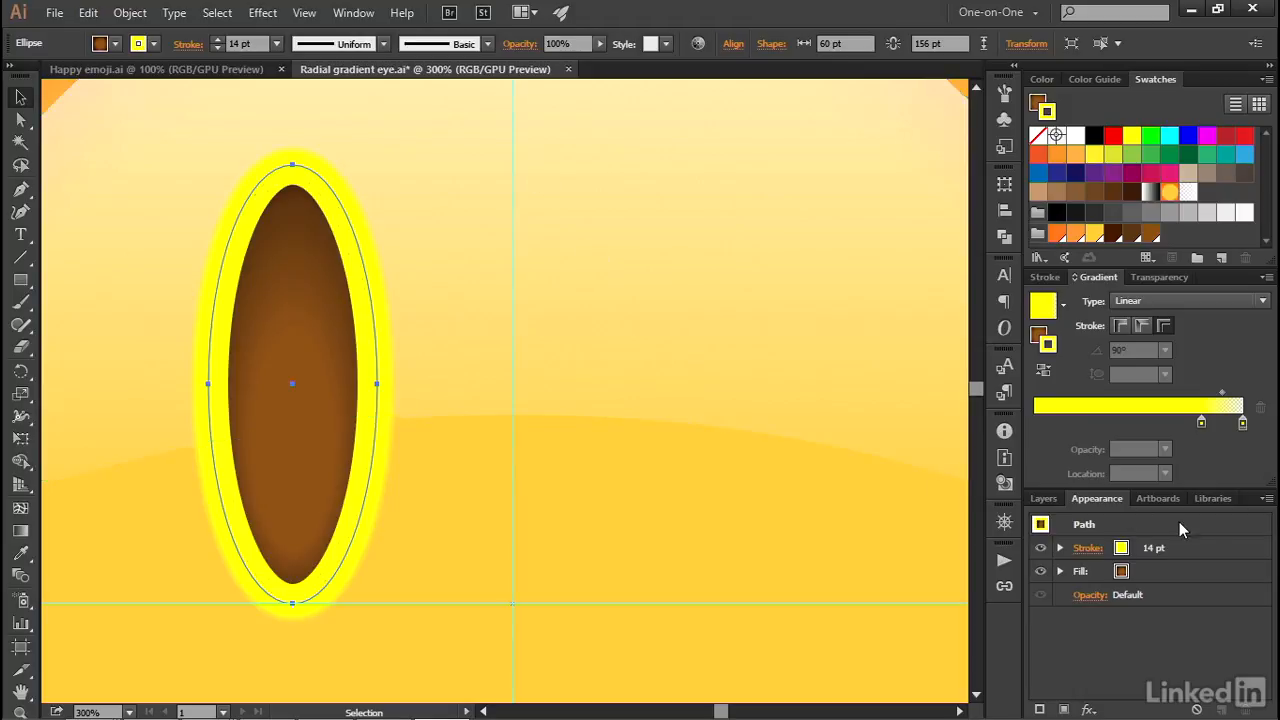
drag(1196, 545, 1191, 581)
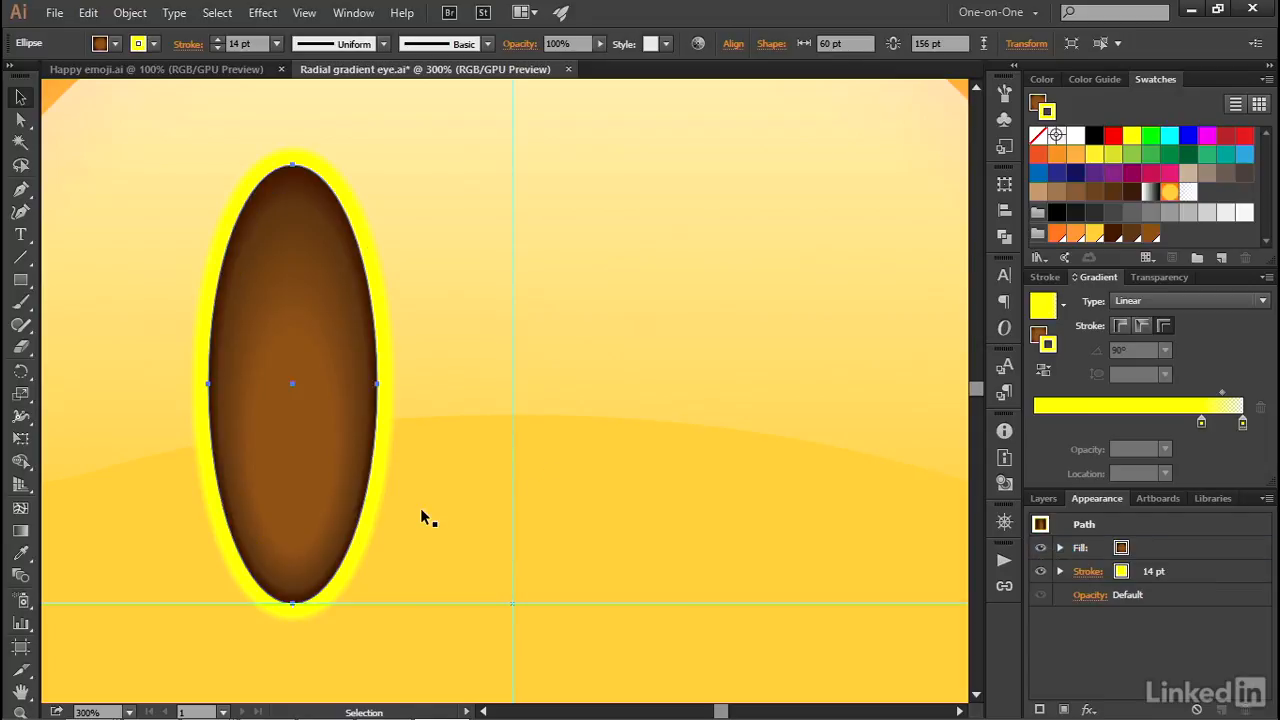
- Compare the eye with the template artwork and set the yellow stroke's blend mode to Screen
key(a)
key(ctrl+e)
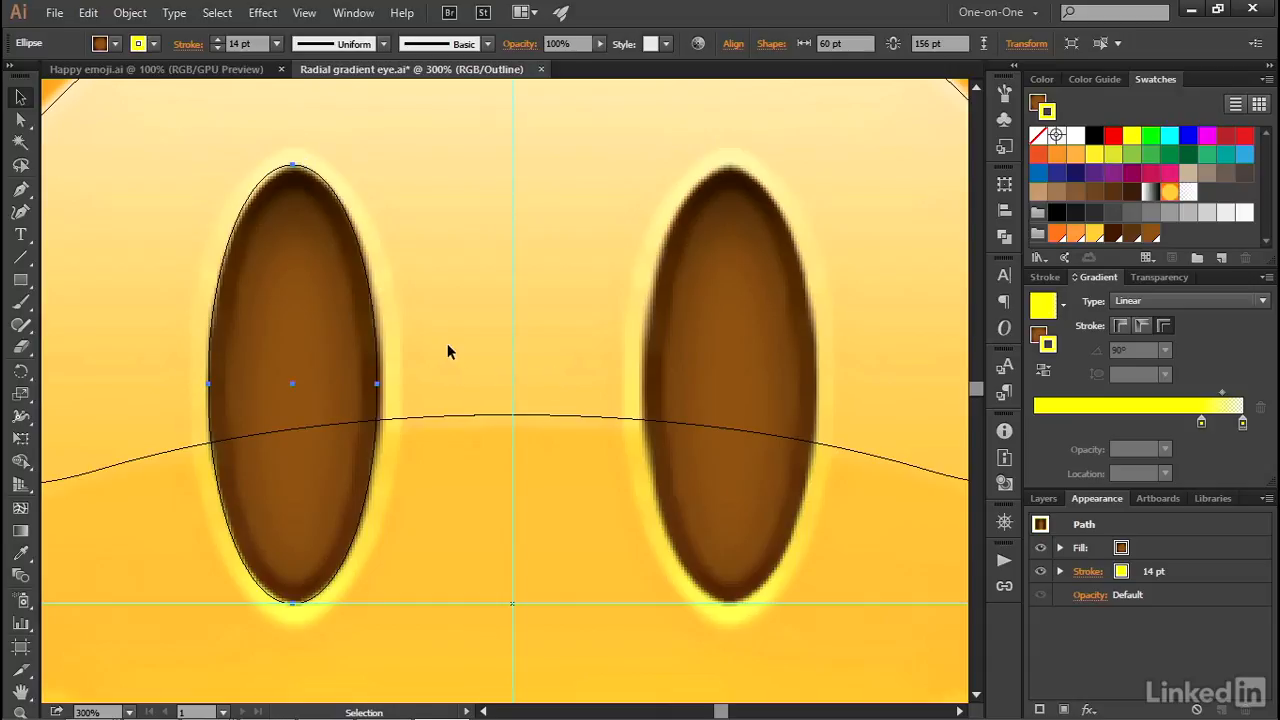
key(ctrl+y)
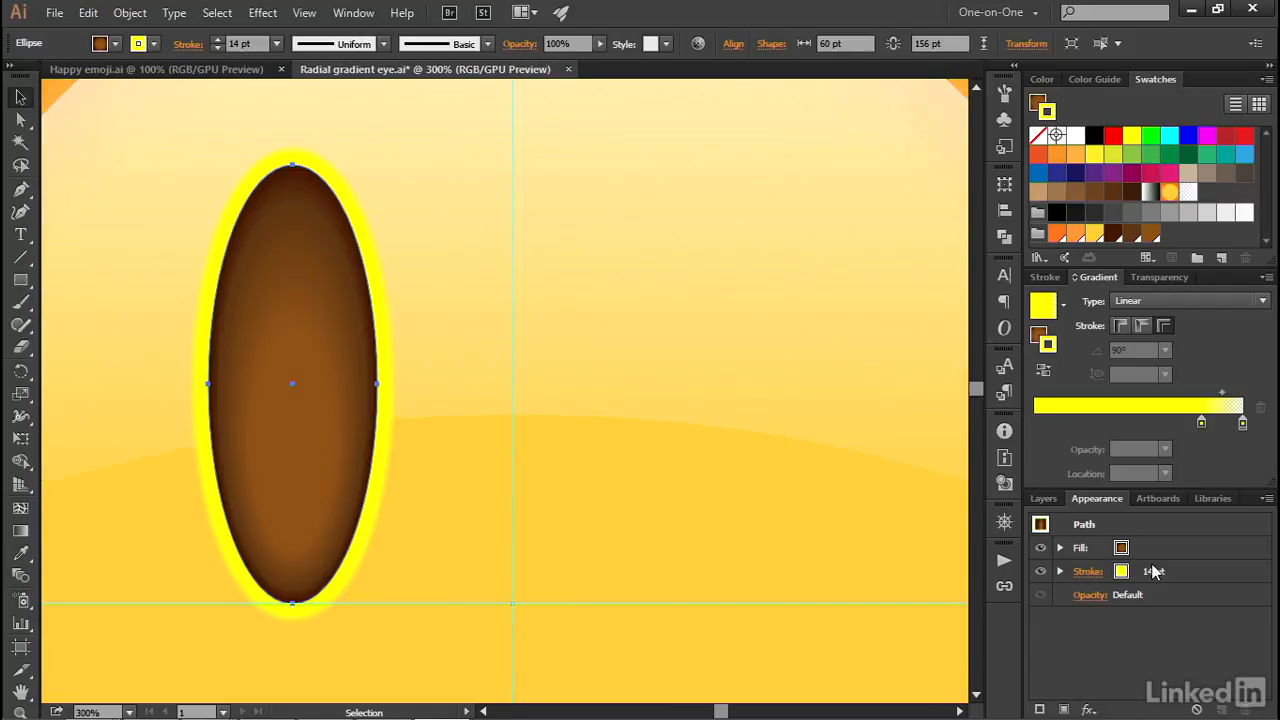
click(1209, 568)
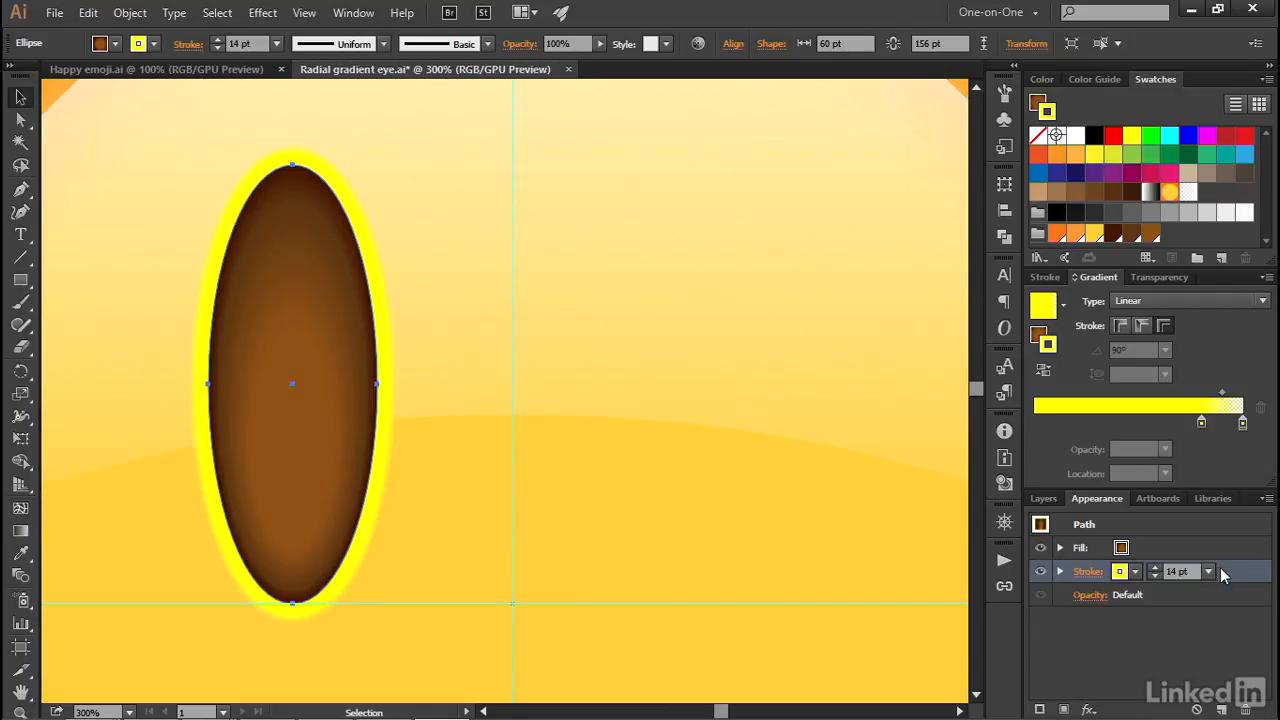
click(1061, 571)
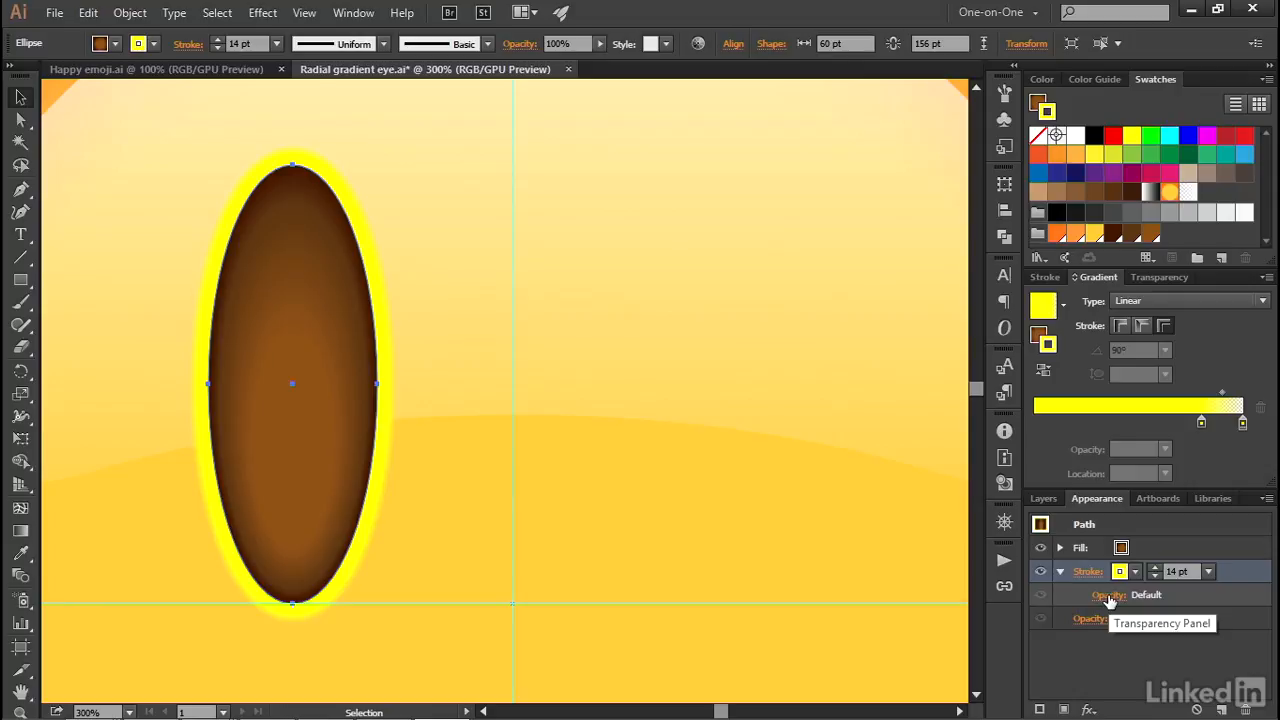
click(1108, 595)
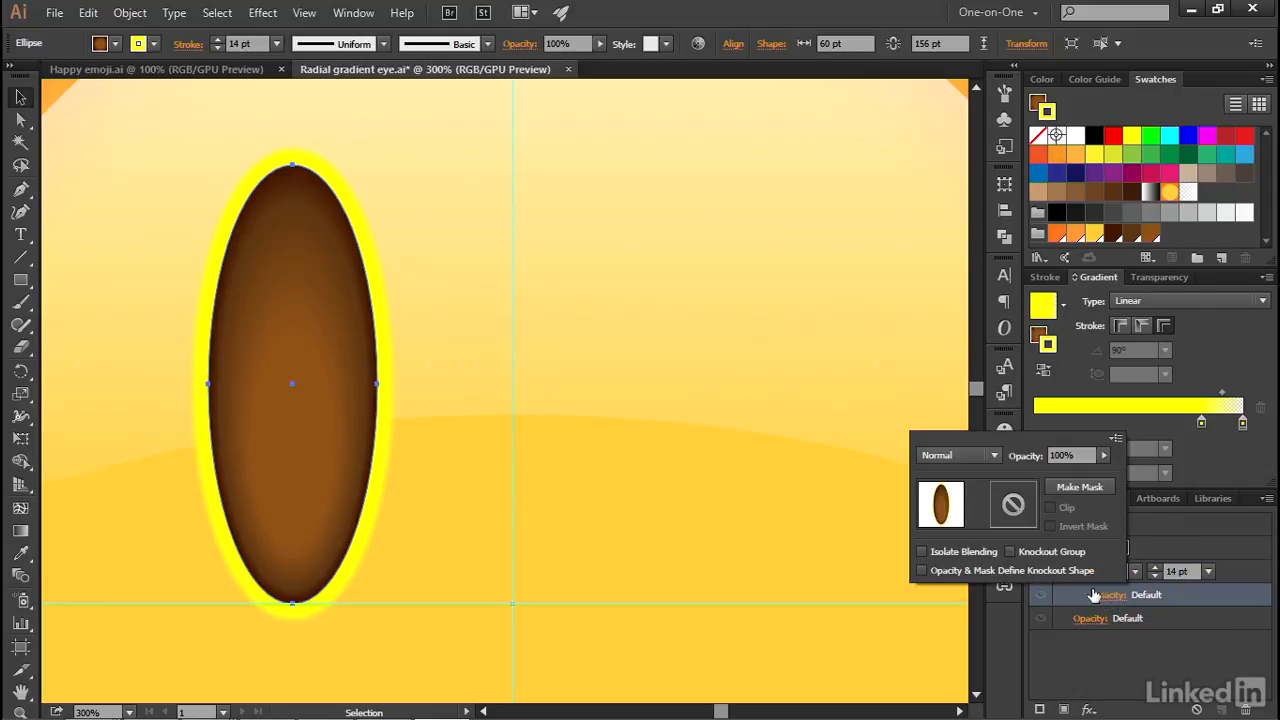
click(966, 462)
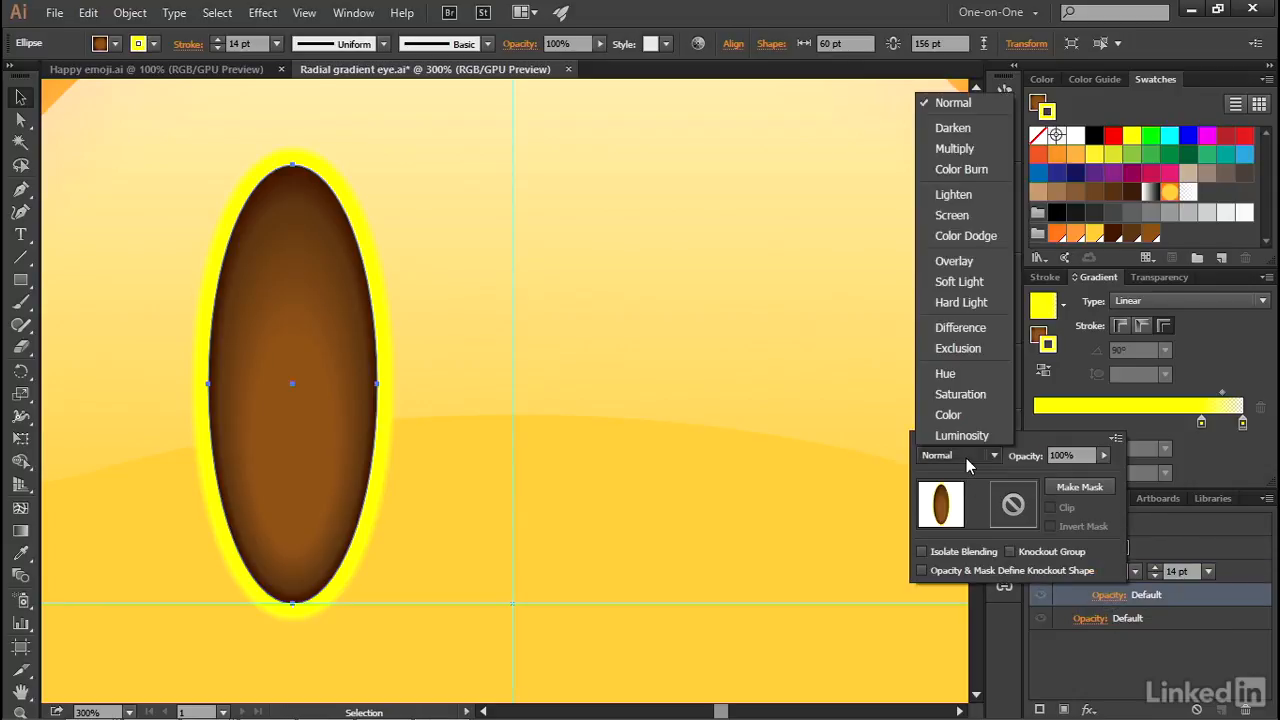
click(978, 216)
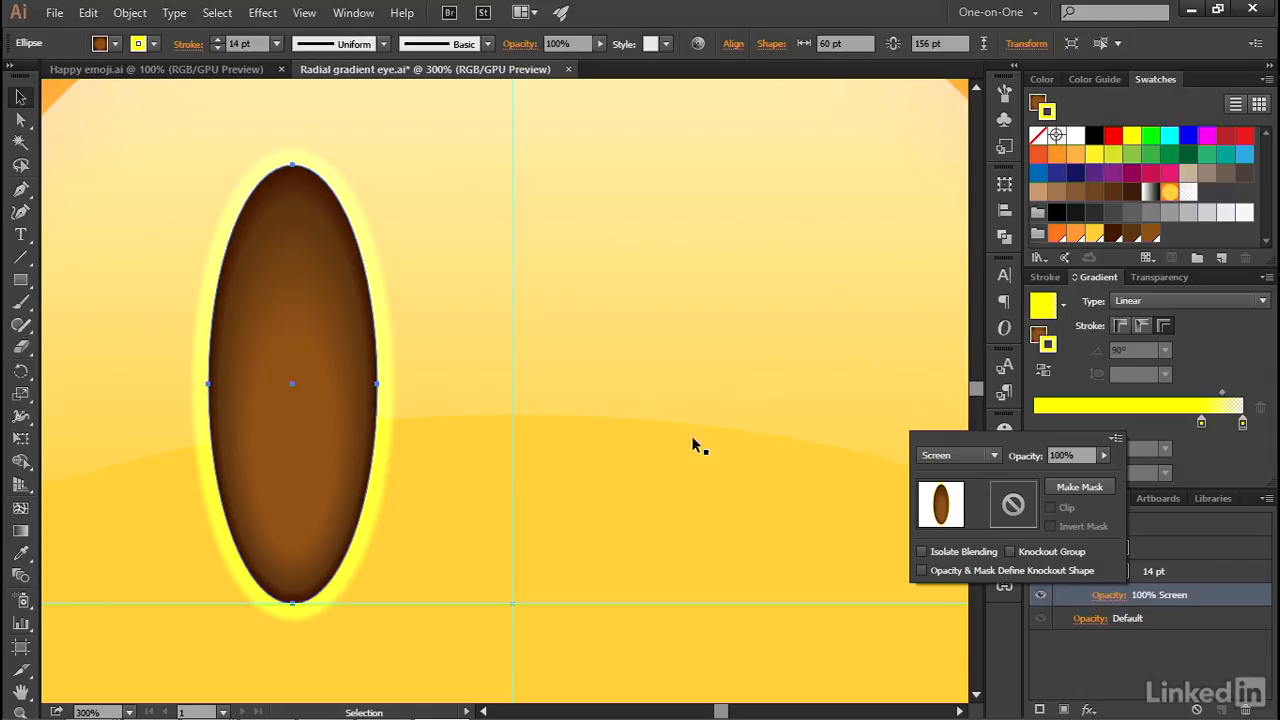
click(1151, 556)
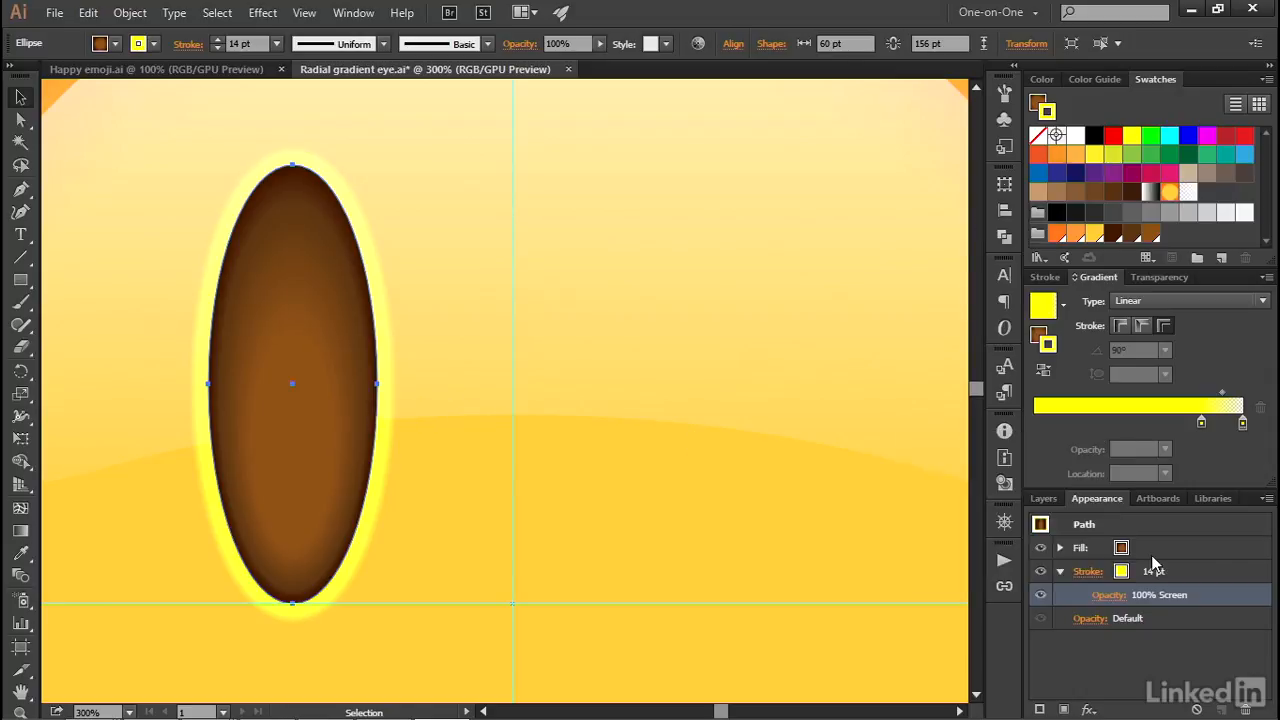
- Add a Transform effect to the yellow stroke with a vertical move of 1 pt and preview it
click(1225, 571)
click(1089, 710)
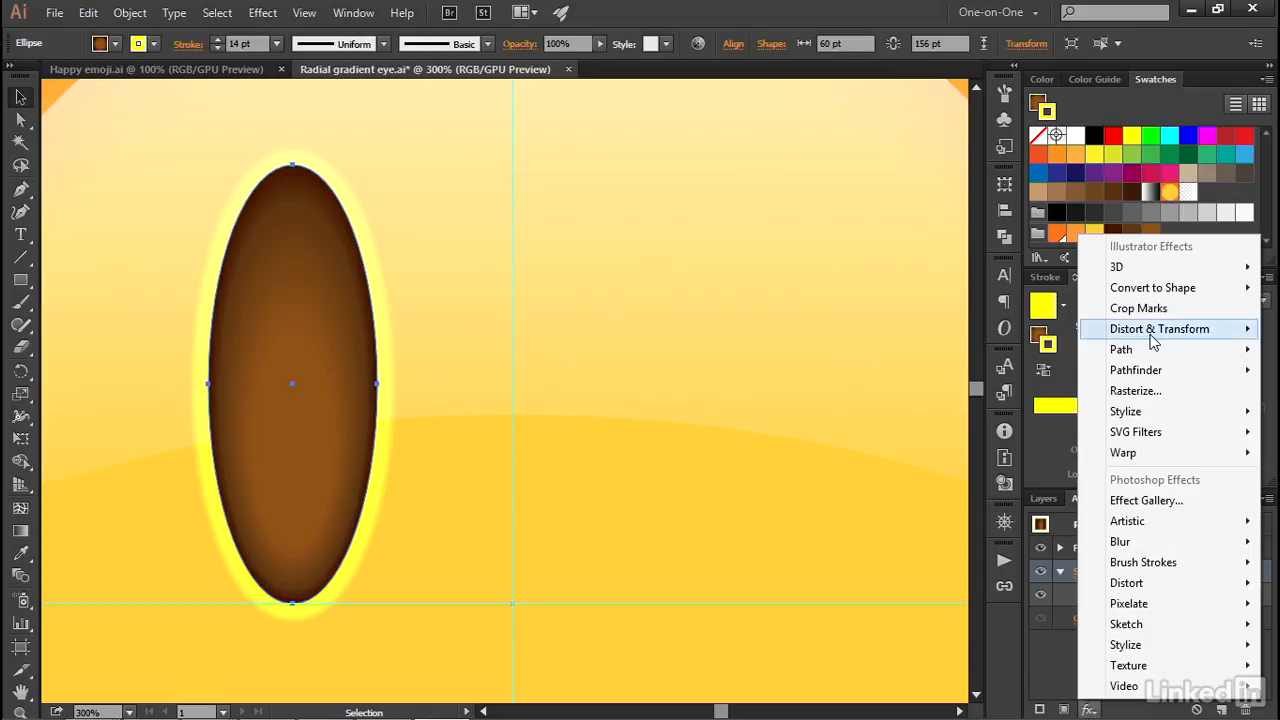
mouse_move(1152, 335)
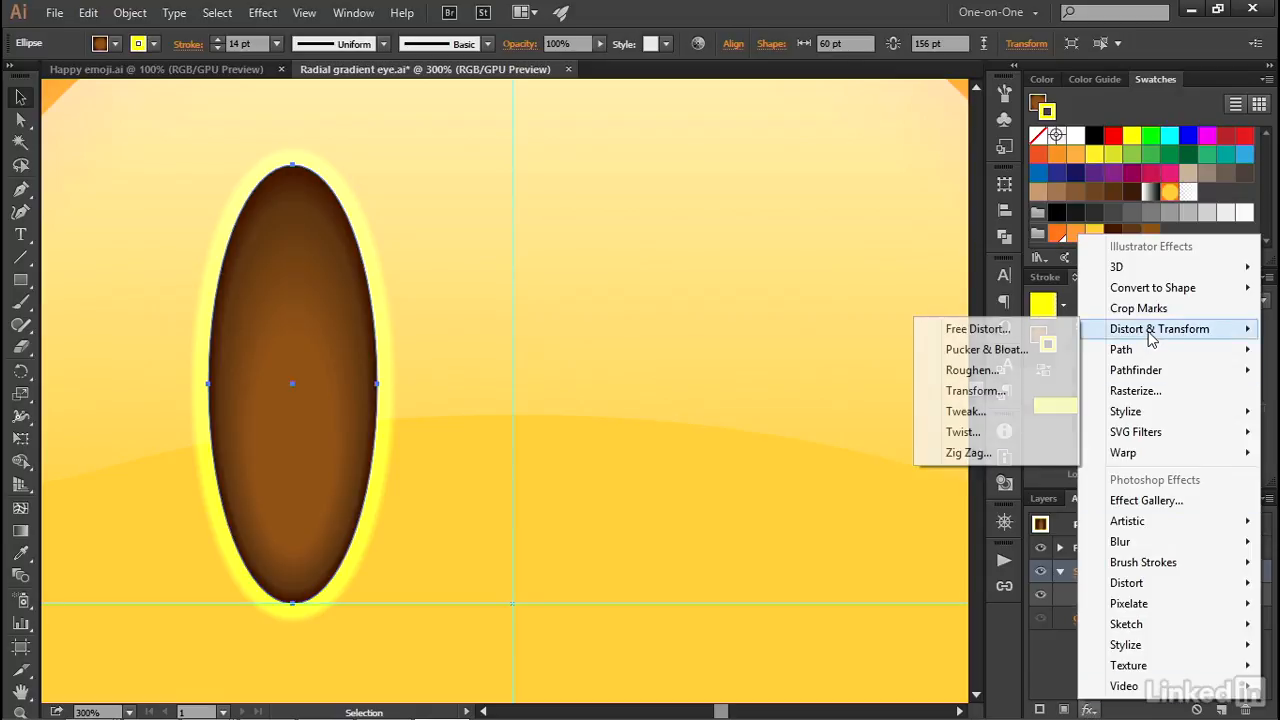
click(1024, 389)
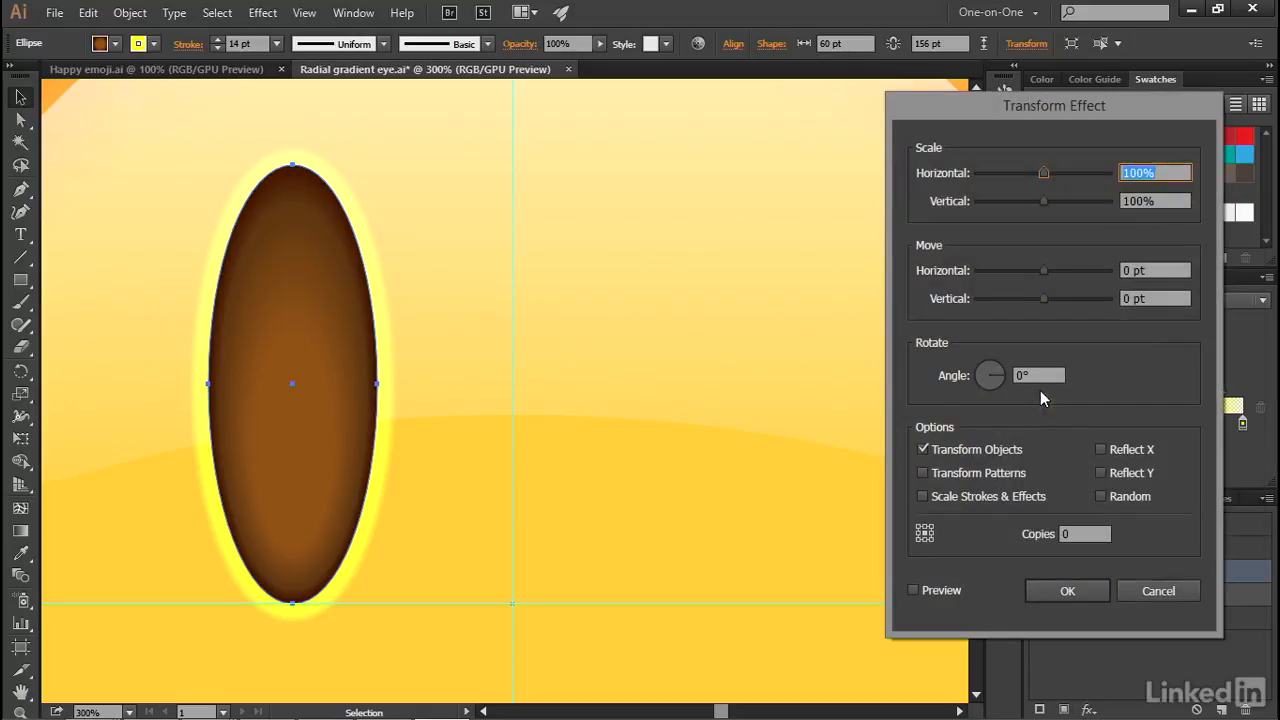
click(1160, 296)
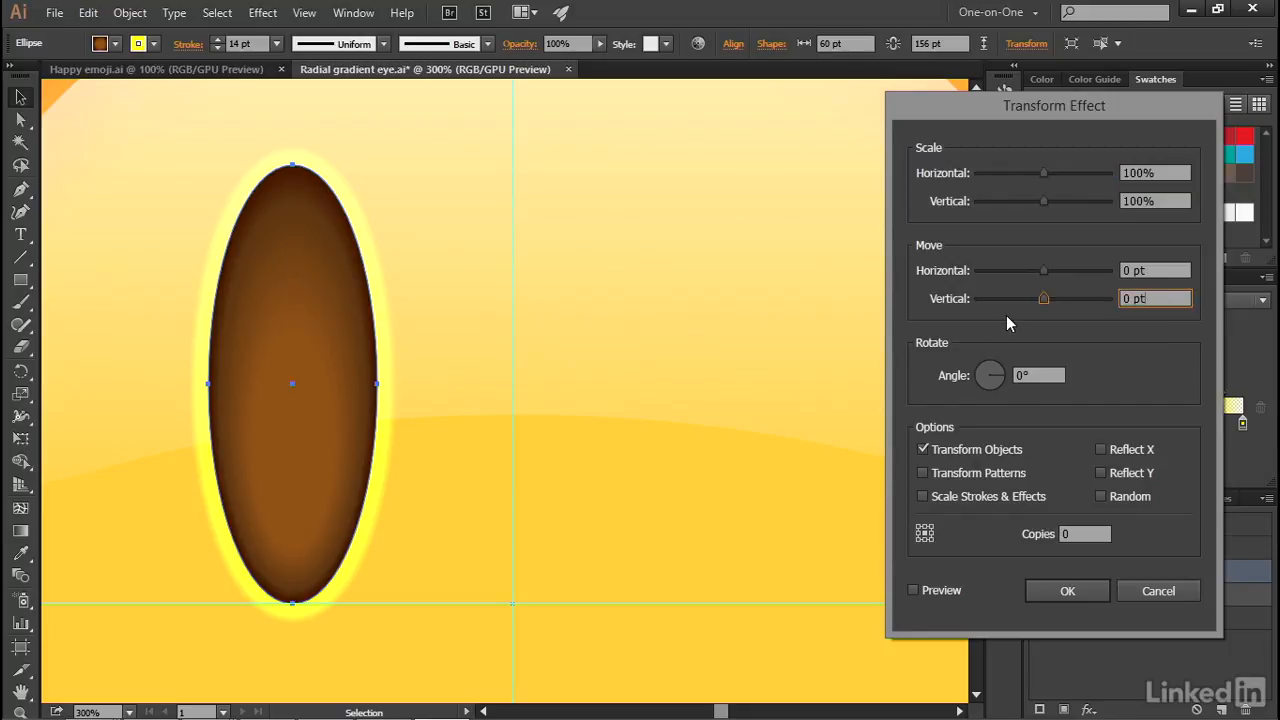
key(Up)
click(912, 590)
- Slightly reduce the Transform effect's horizontal scale and apply the effect to the stroke
click(1163, 172)
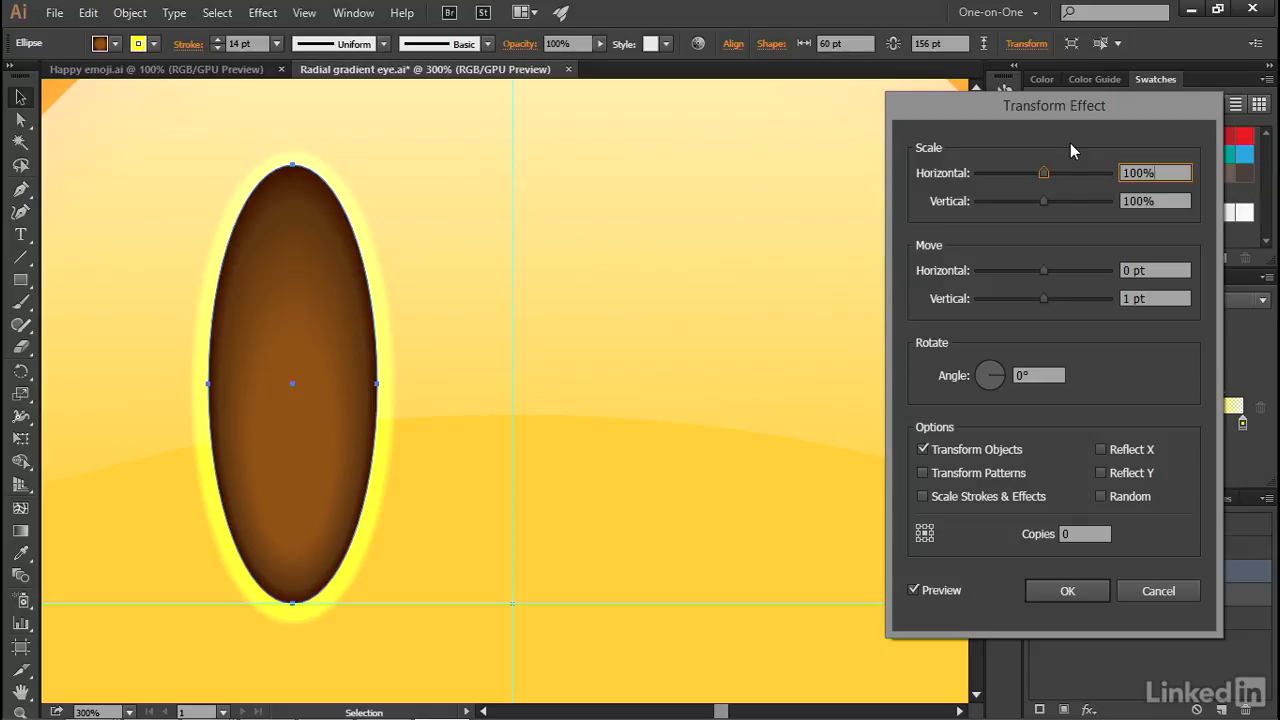
key(Down)
key(Right)
click(1093, 593)
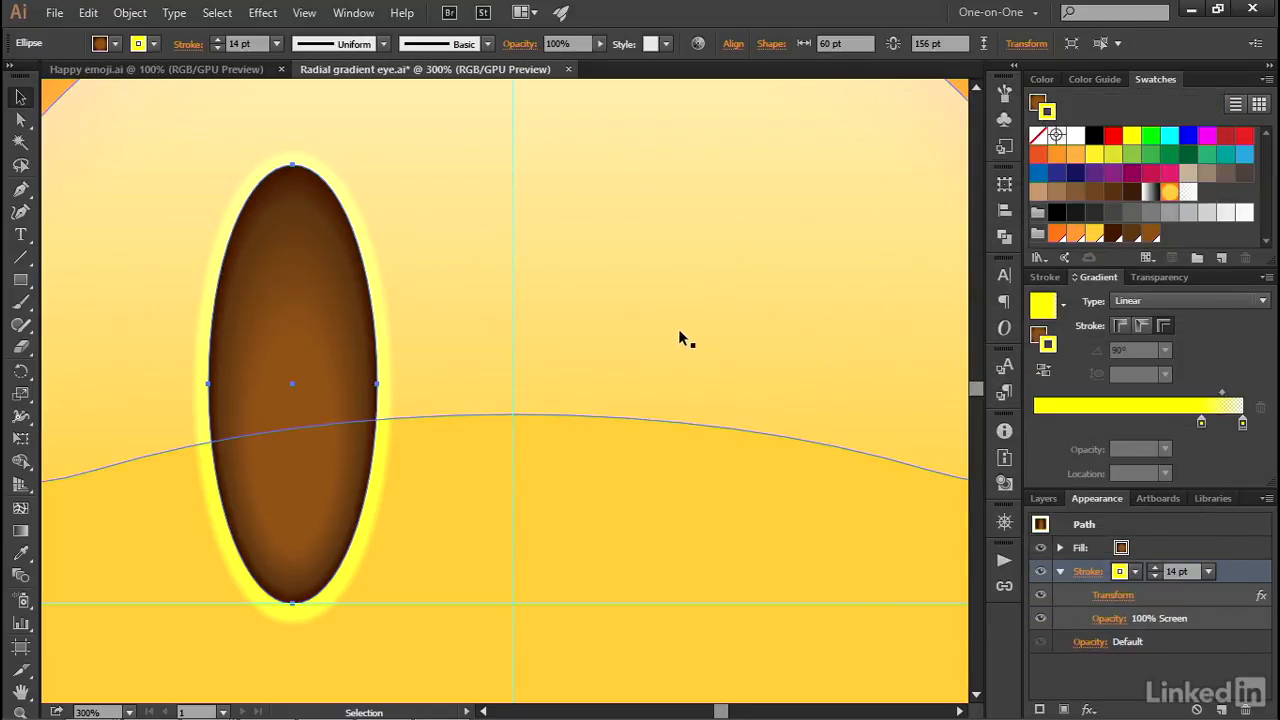
- Save the eye's radial brown fill gradient as a new swatch named "Shades of brown"
click(1038, 334)
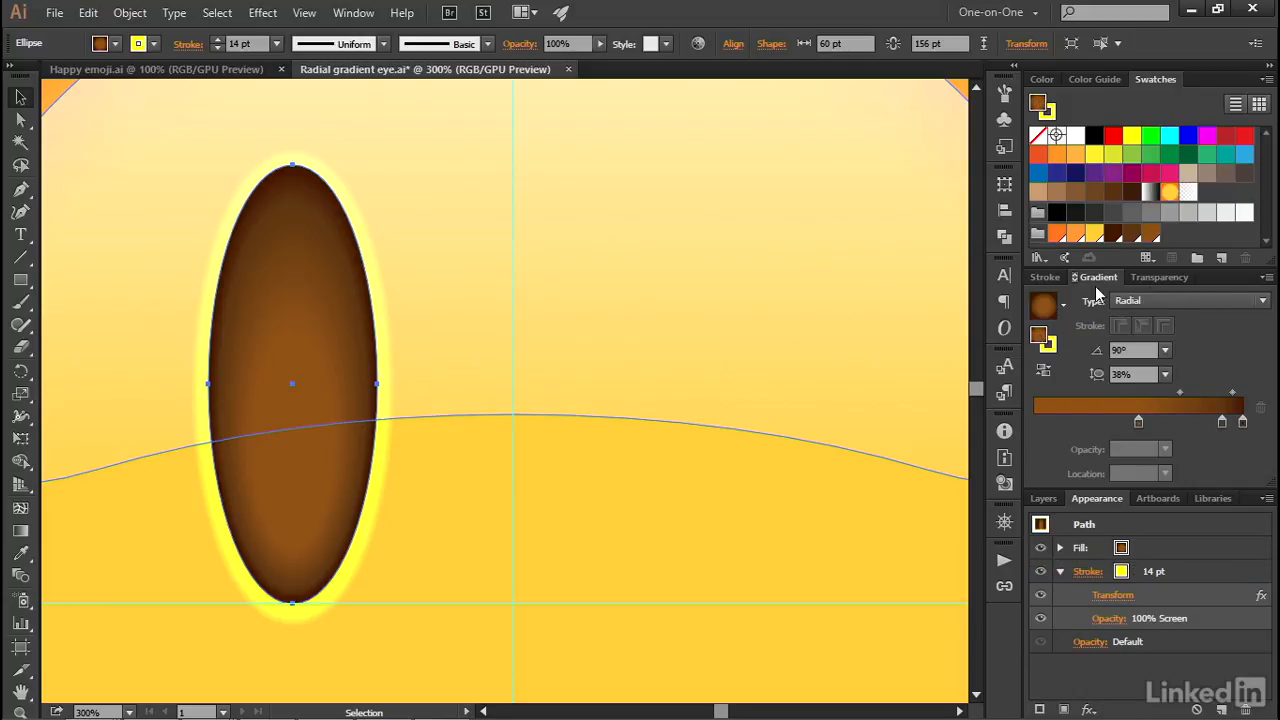
click(1222, 260)
text(Shades of brown)
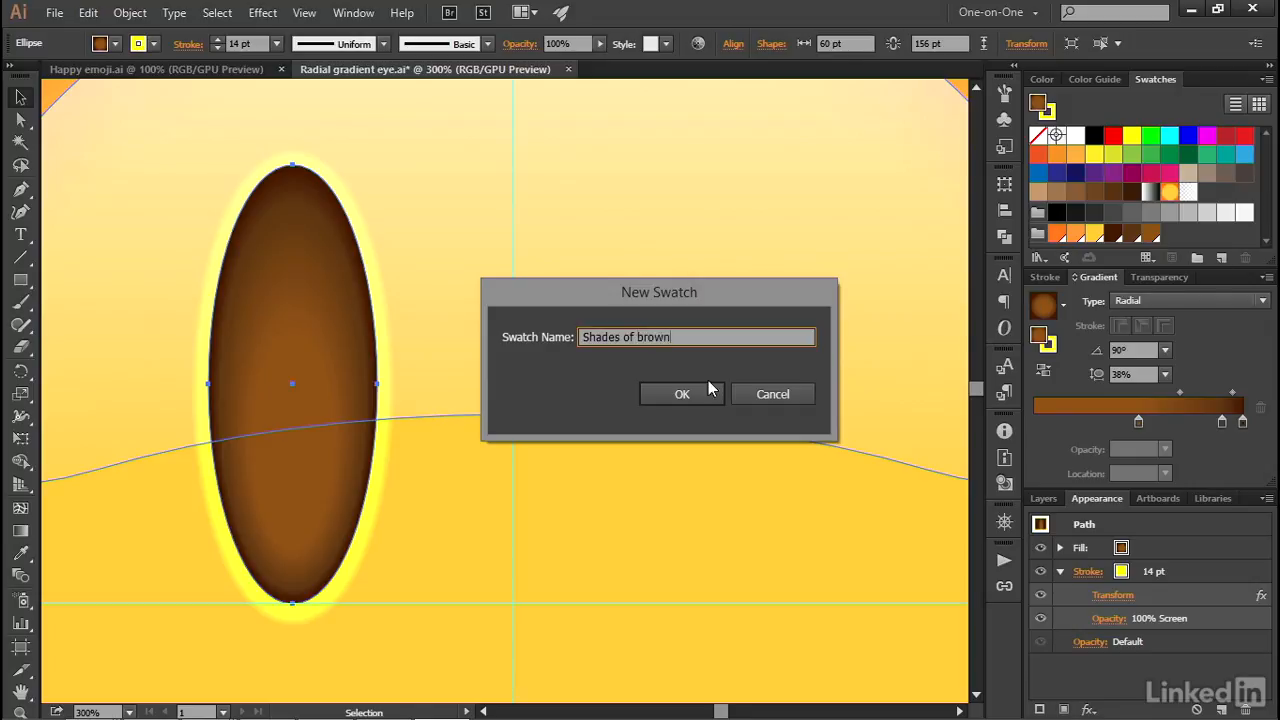
click(658, 394)
- Save the eye's yellow stroke gradient as a new swatch named "Yellow to trans"
click(1048, 344)
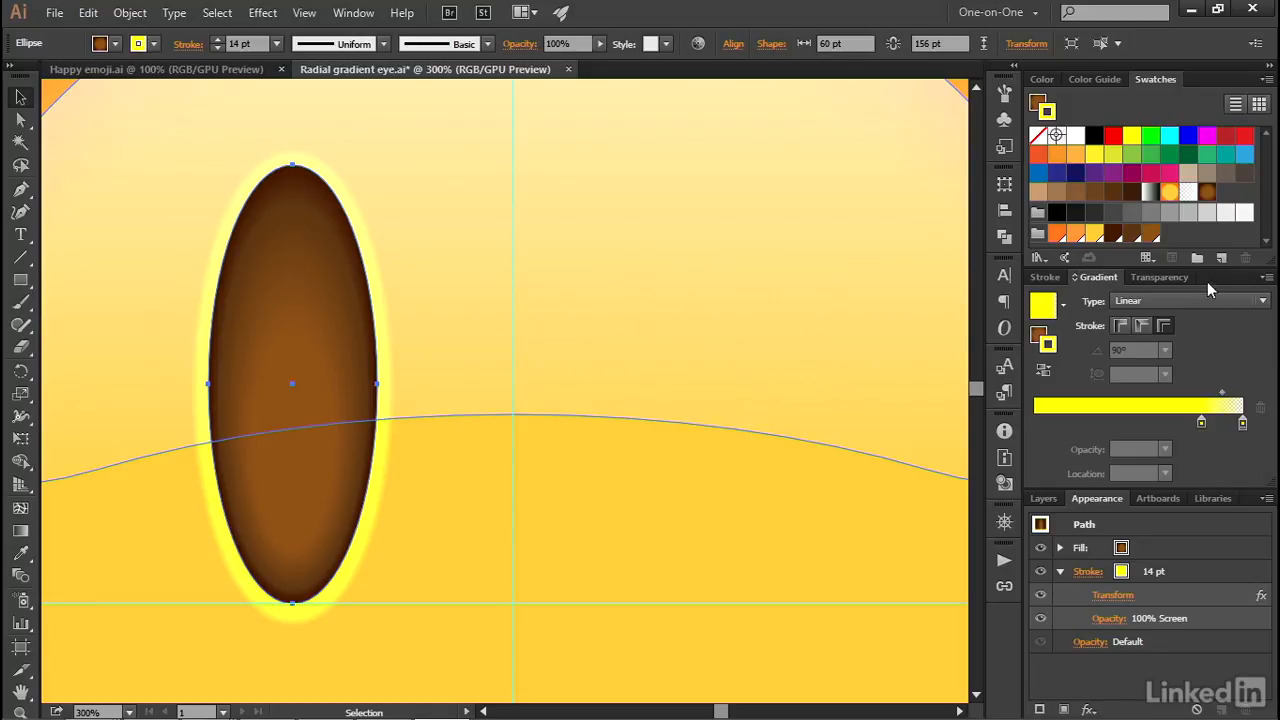
click(1222, 260)
text(Yellow to trans)
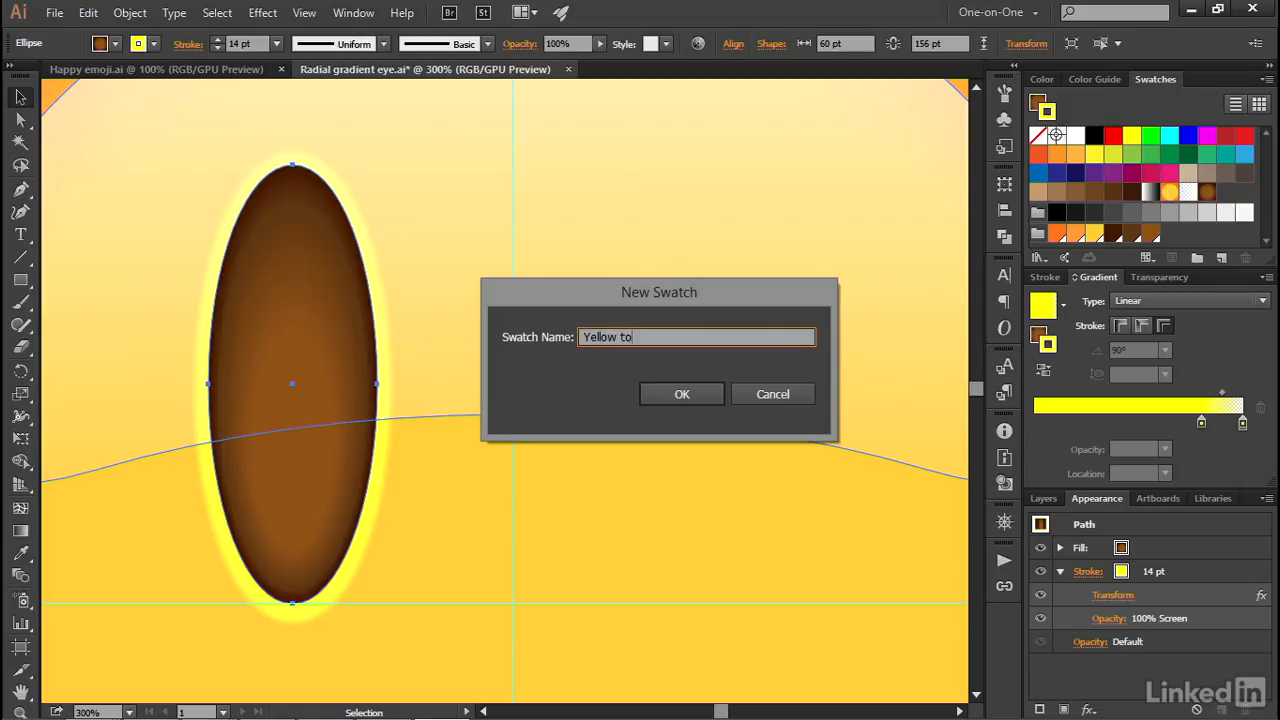
click(650, 397)
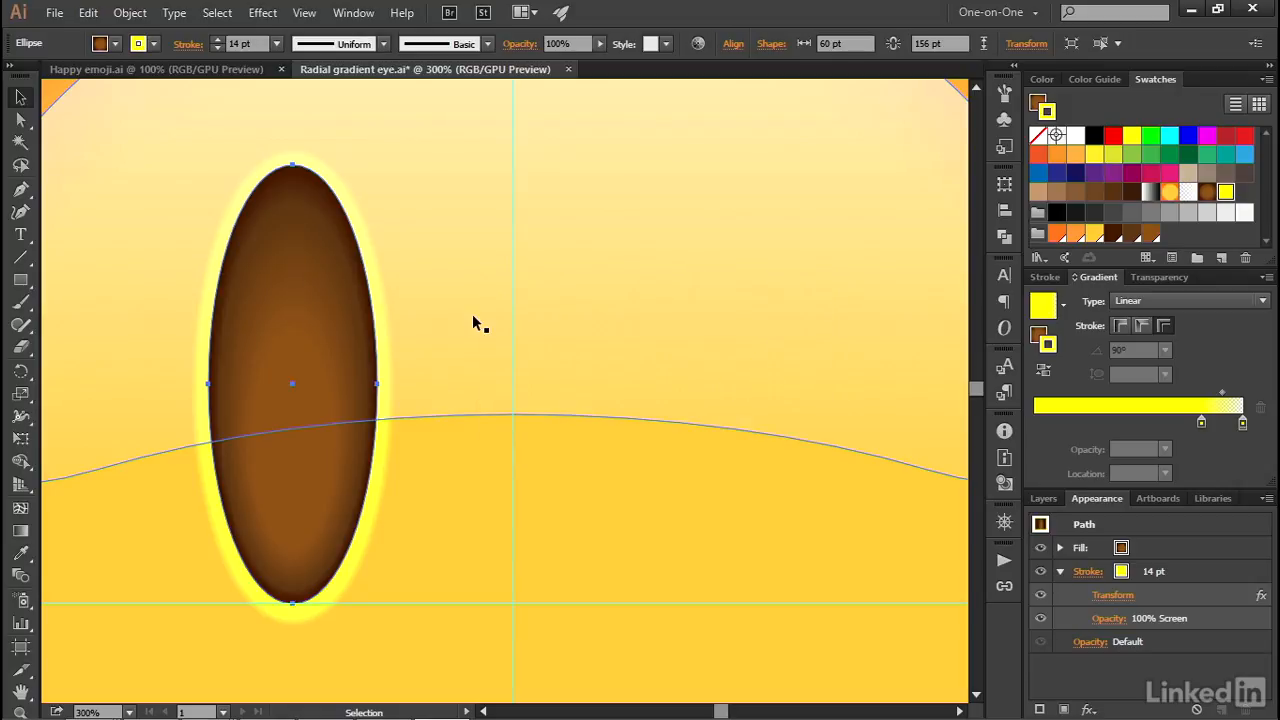
- Remove the face highlight from the selection and create the right eye by reflecting a copy of the left eye across the vertical center guide
shift+click(448, 492)
drag(24, 374, 126, 398)
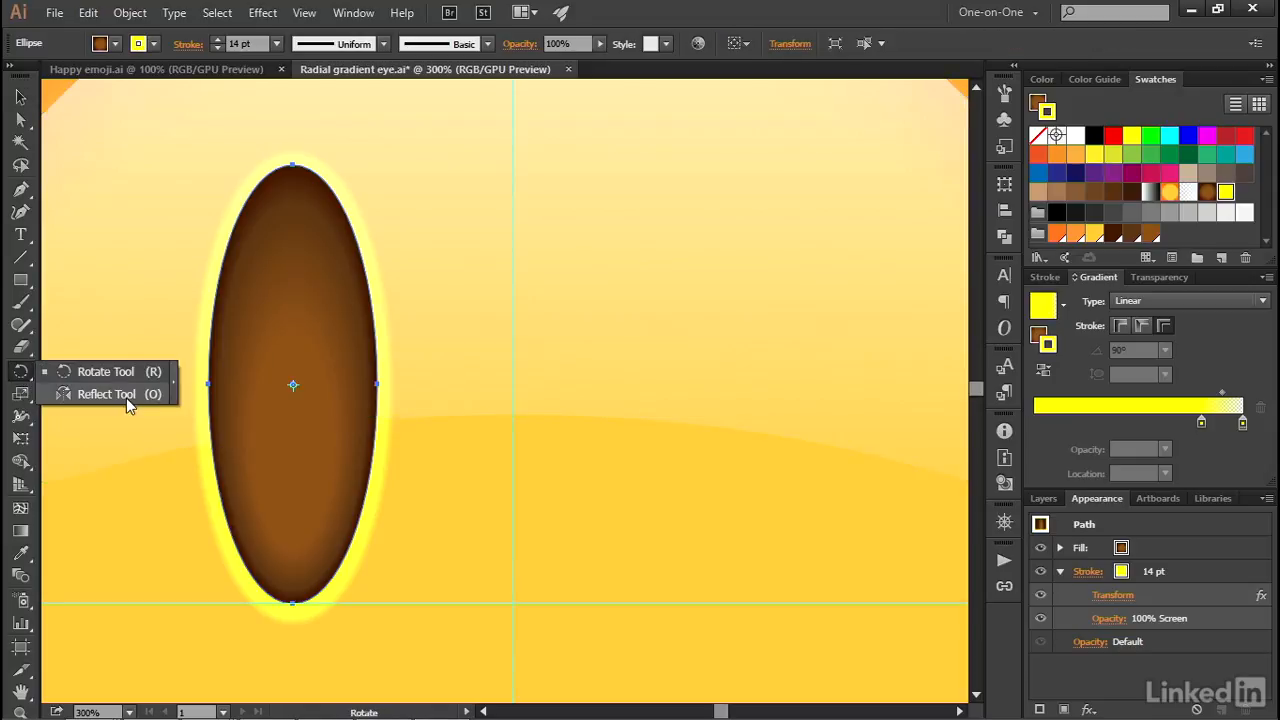
drag(126, 397, 126, 397)
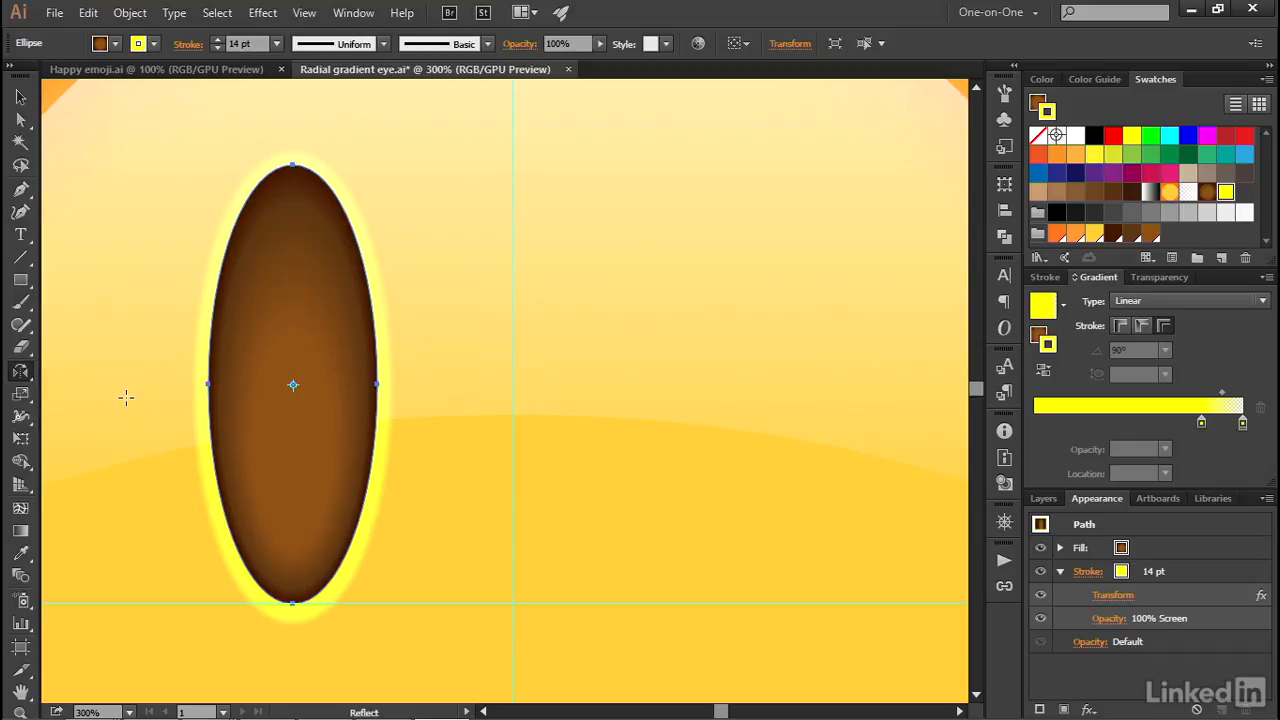
alt+click(512, 380)
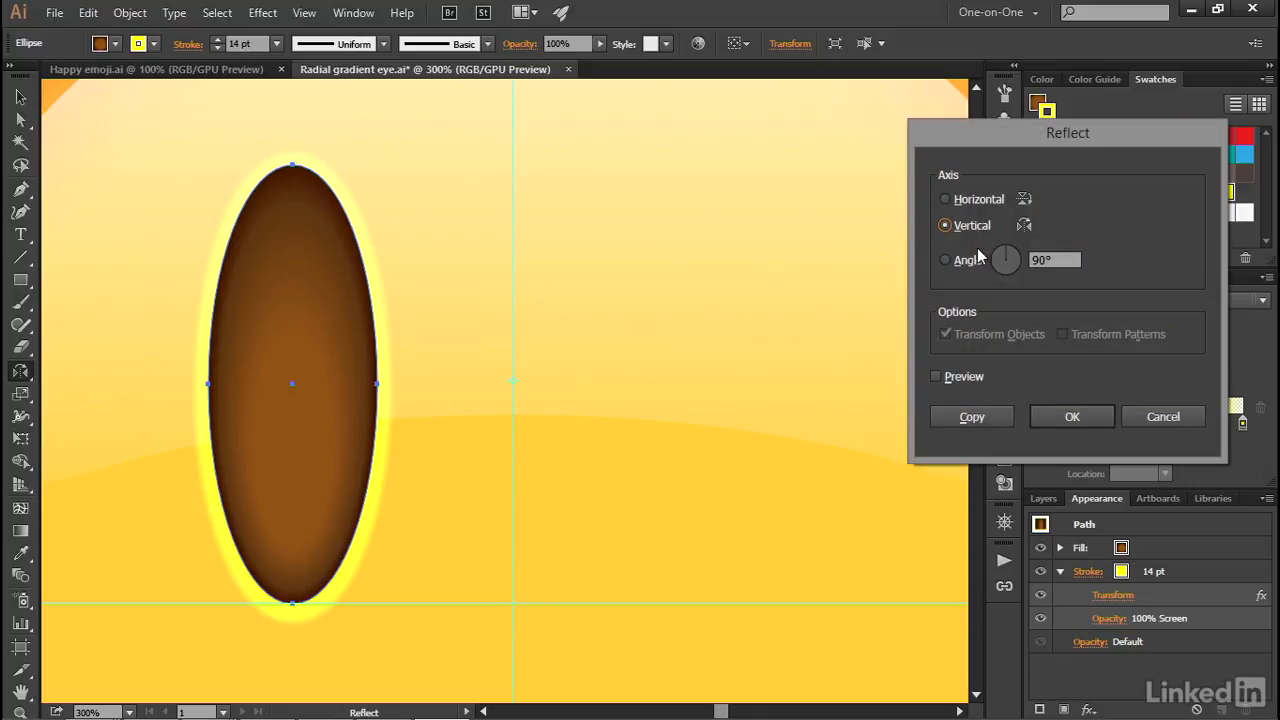
click(936, 376)
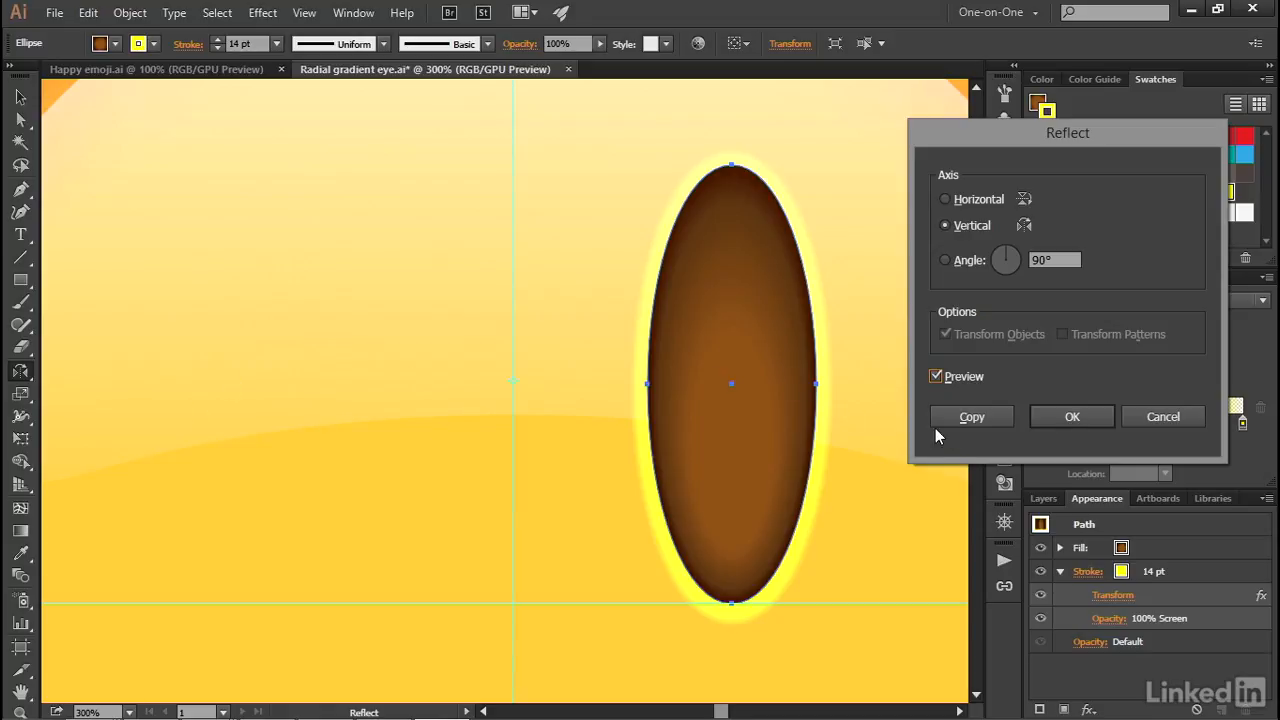
click(961, 420)
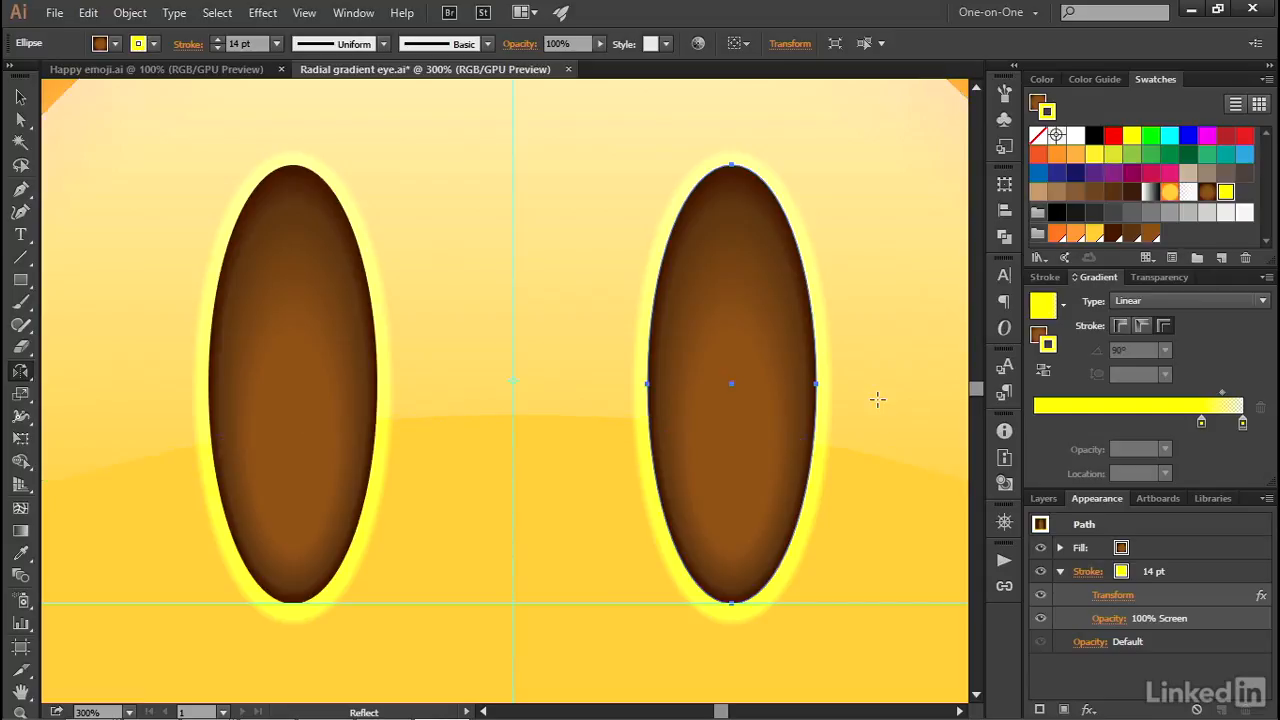
key(ctrl+1)
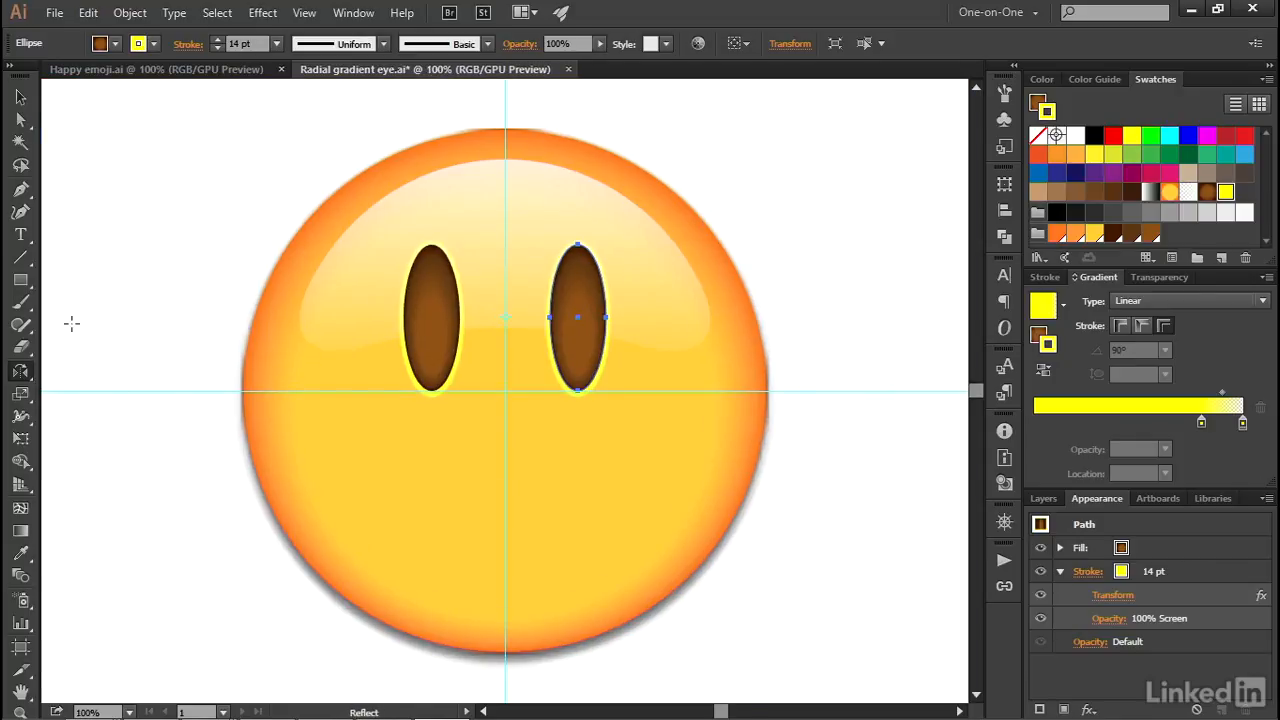
key(v)
click(167, 295)
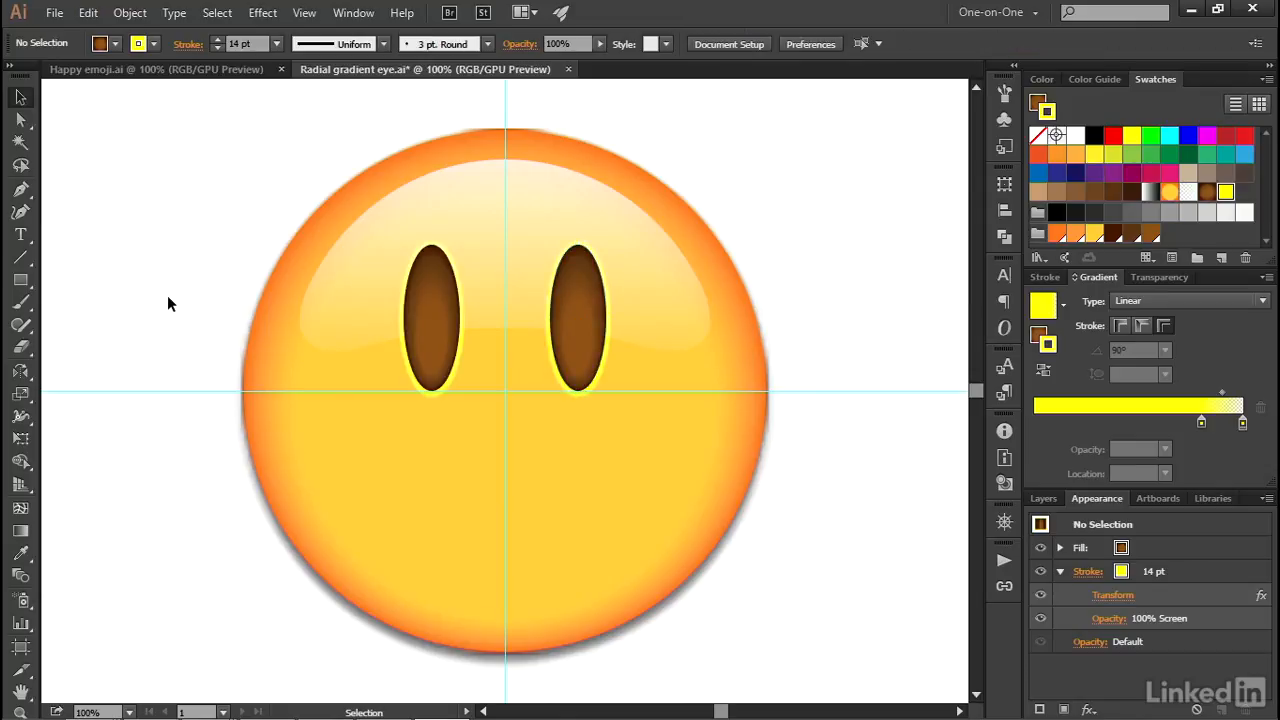